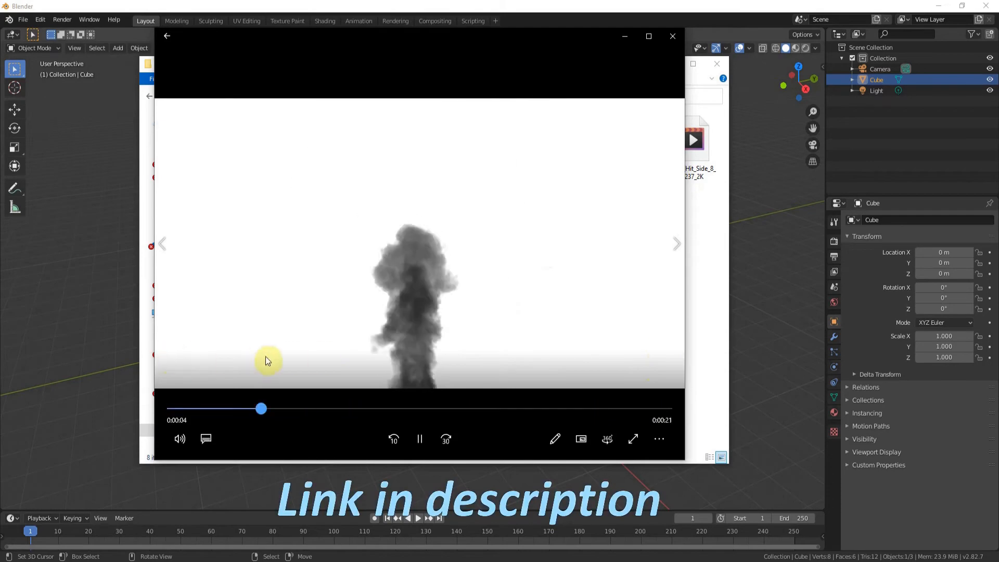
- Close the smoke video preview and the Effects folder, and start a new VFX project in Blender
left_click(675, 37)
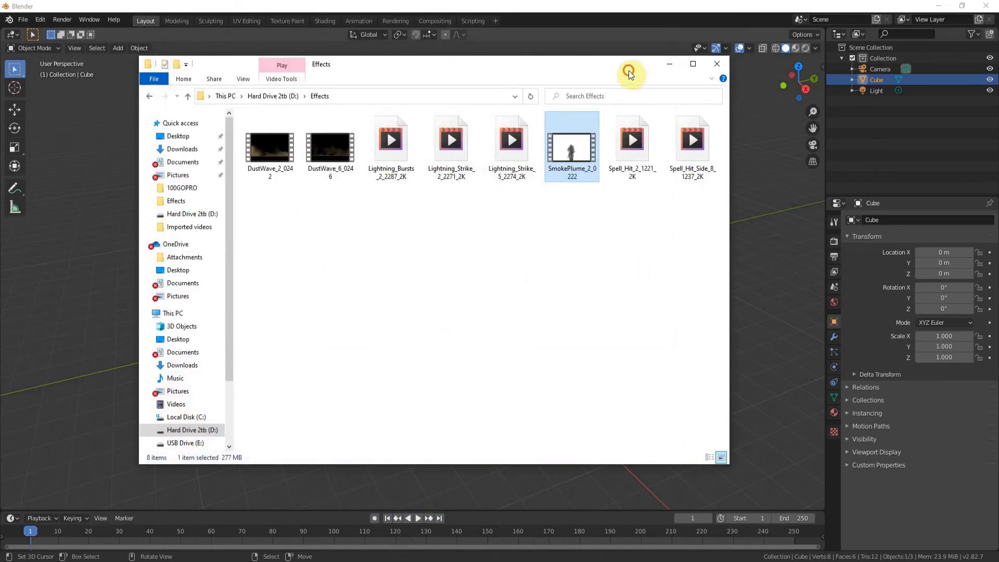
left_click(716, 64)
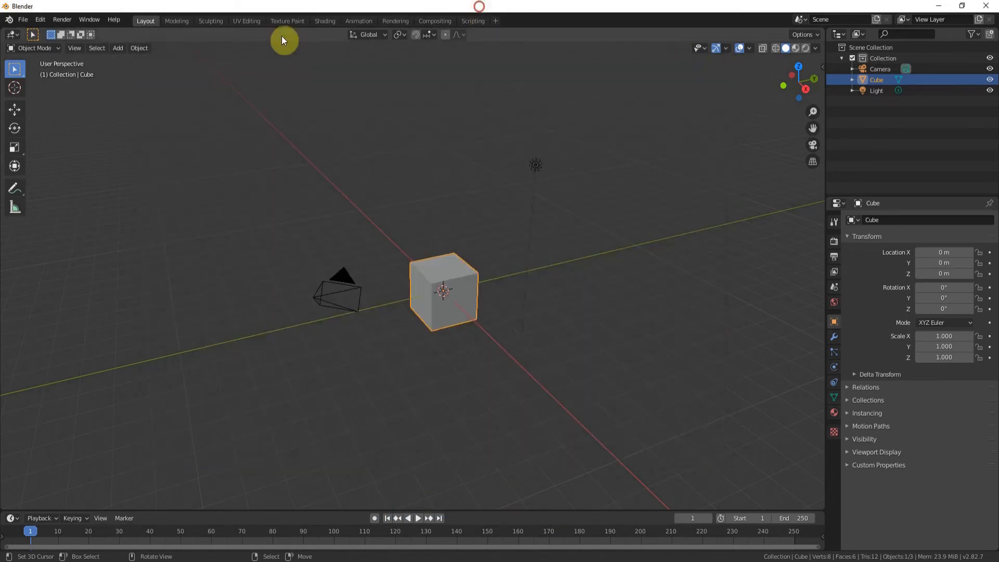
left_click(9, 20)
left_click(23, 30)
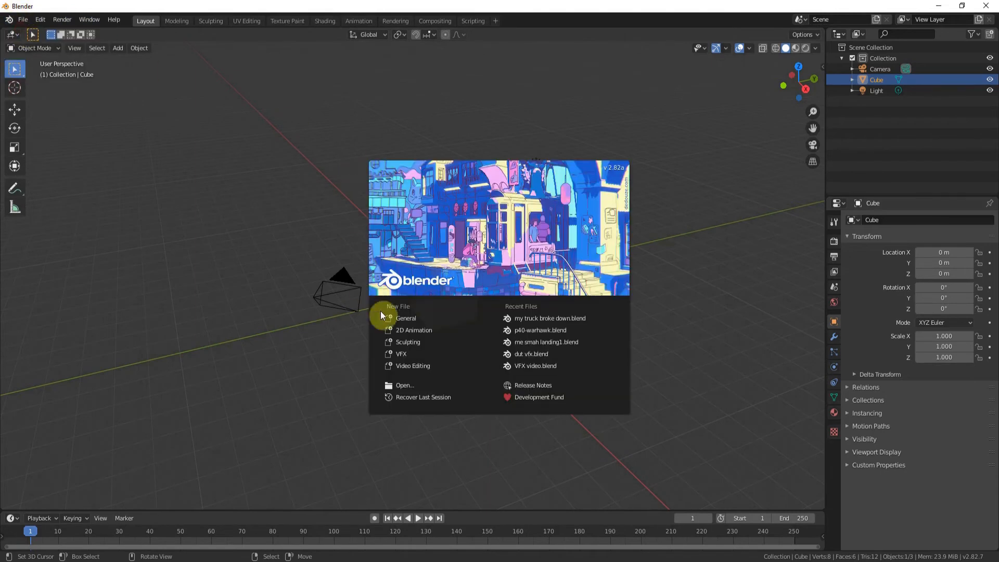
left_click(404, 354)
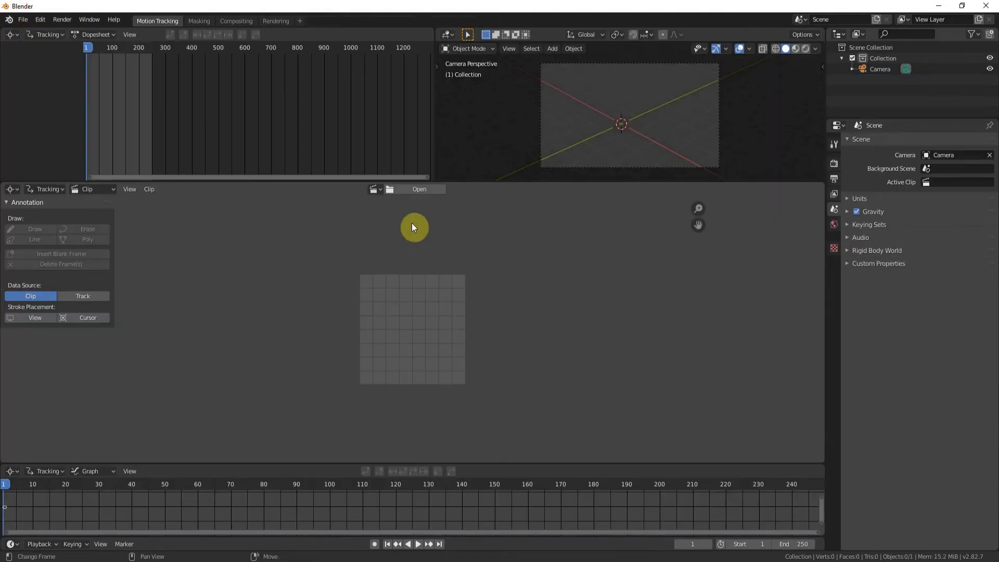
- Load smoke scene2.mp4 from the Imported videos folder as the movie clip
left_click(411, 189)
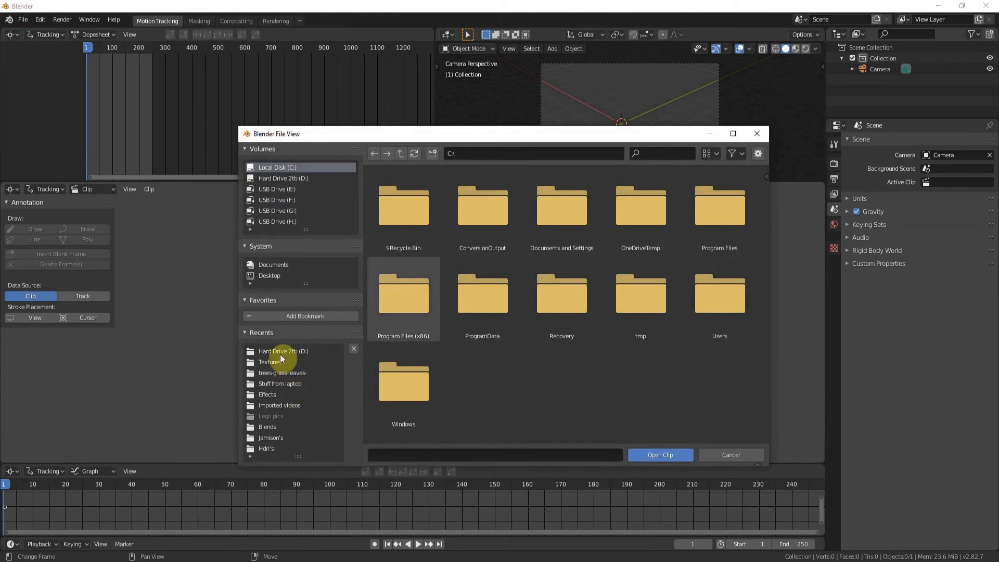
left_click(310, 351)
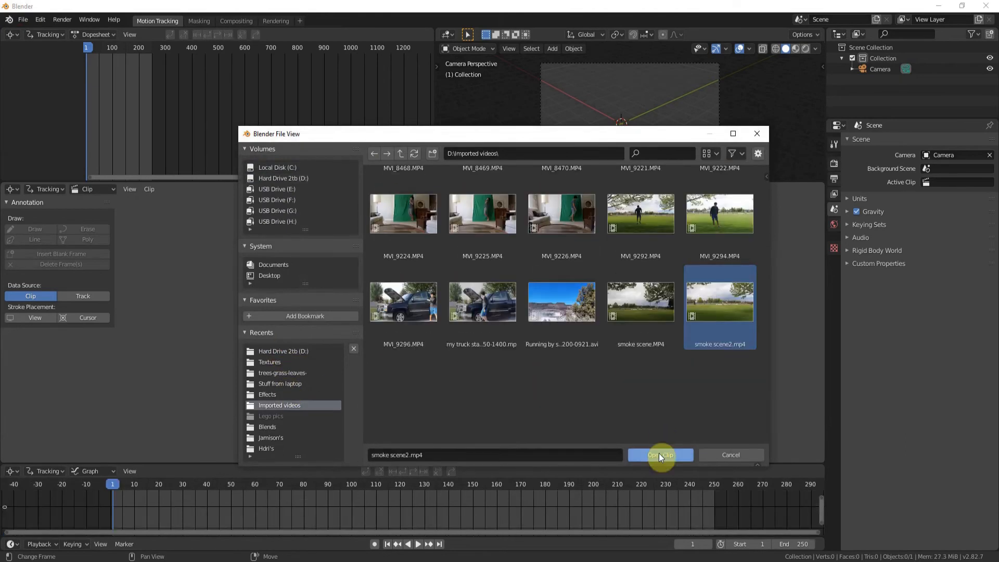
left_click(659, 454)
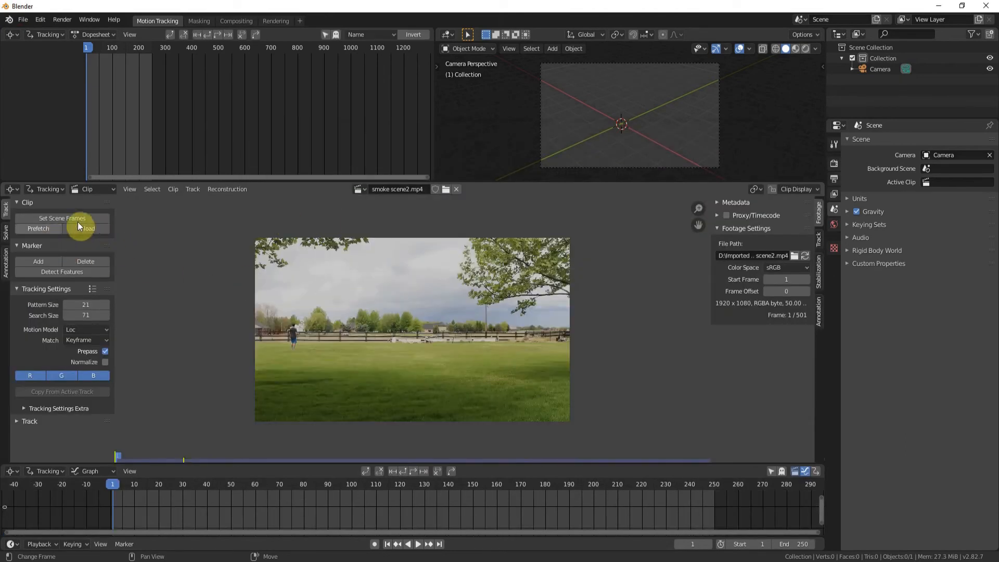
- Prefetch the clip's frames and match the scene's frame range to the clip
left_click(58, 228)
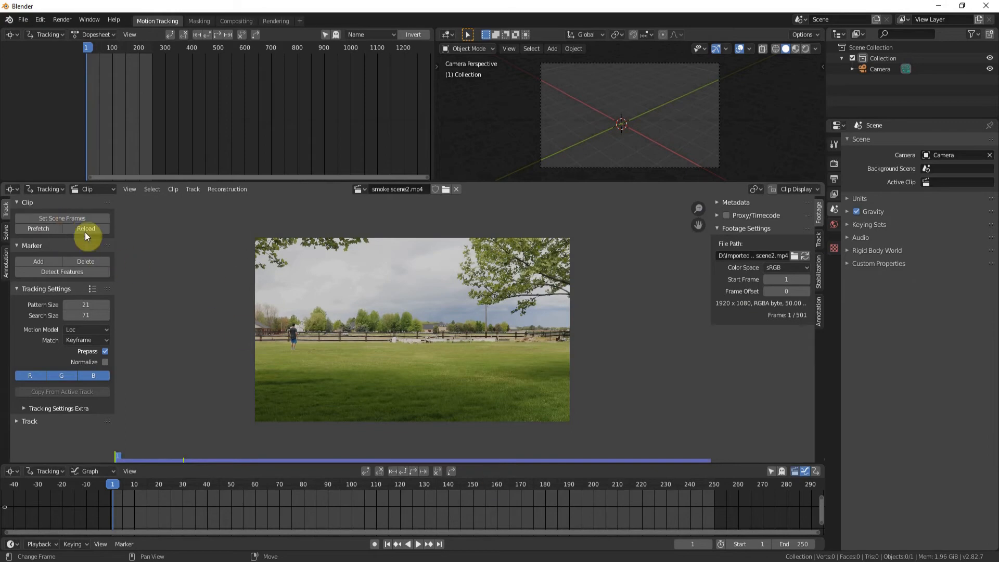
left_click(65, 218)
scroll(458, 337, "up", 2)
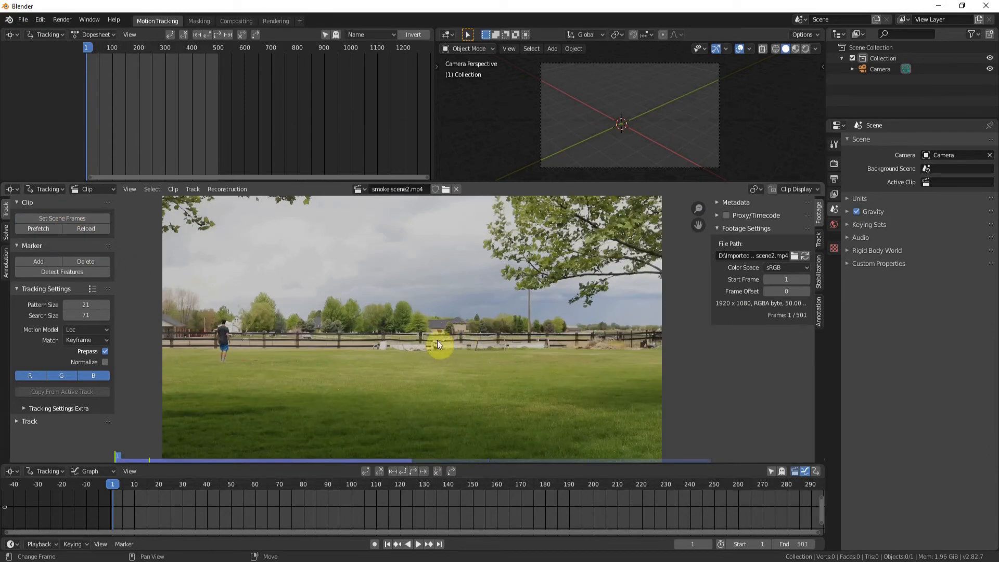
- Enable nodes in the Compositing workspace and delete the Render Layers node
left_click(230, 21)
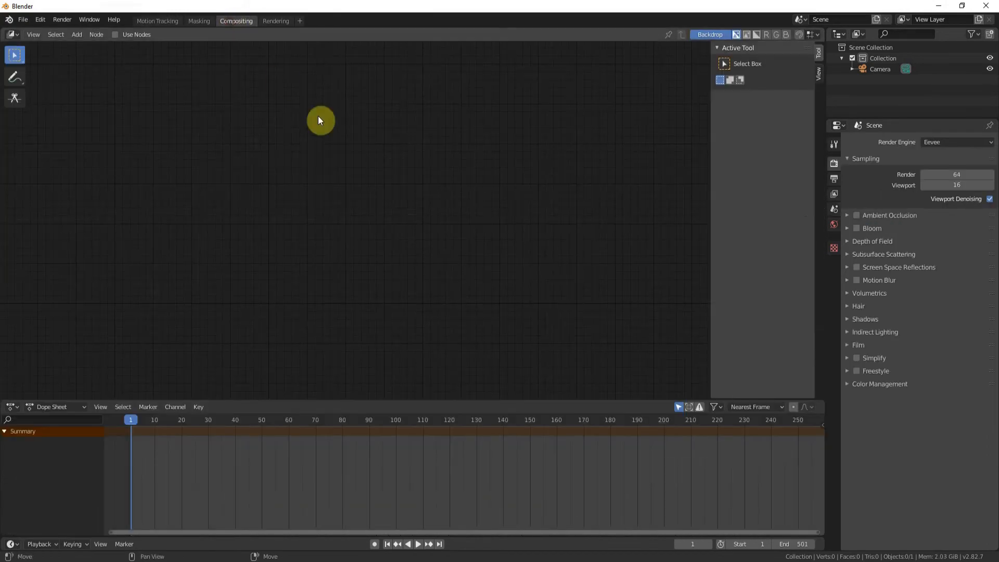
left_click(115, 34)
left_click(329, 155)
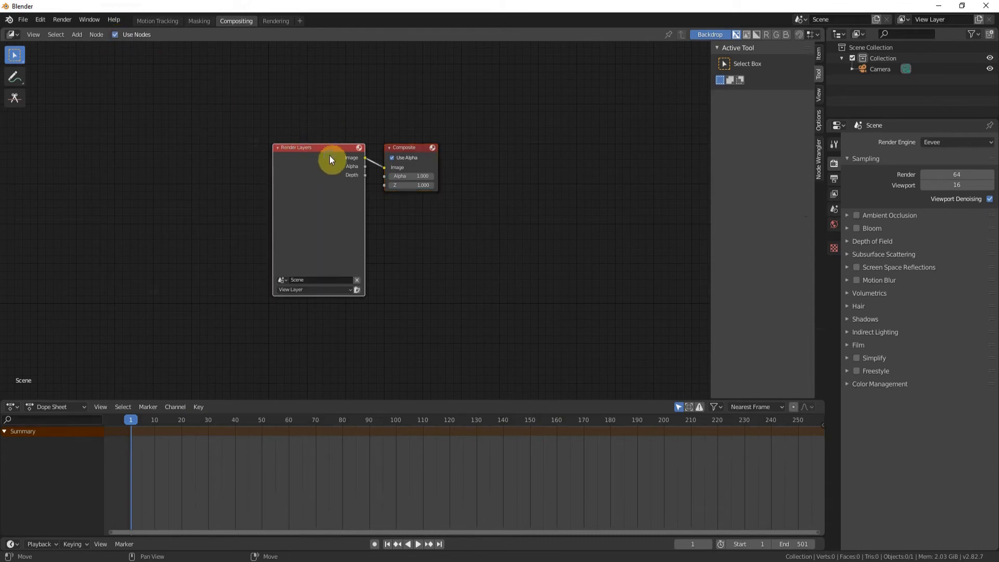
key("x")
- Move the Composite node away to make room and add two Movie Clip nodes, one below the other
left_click_drag(413, 149, 531, 151)
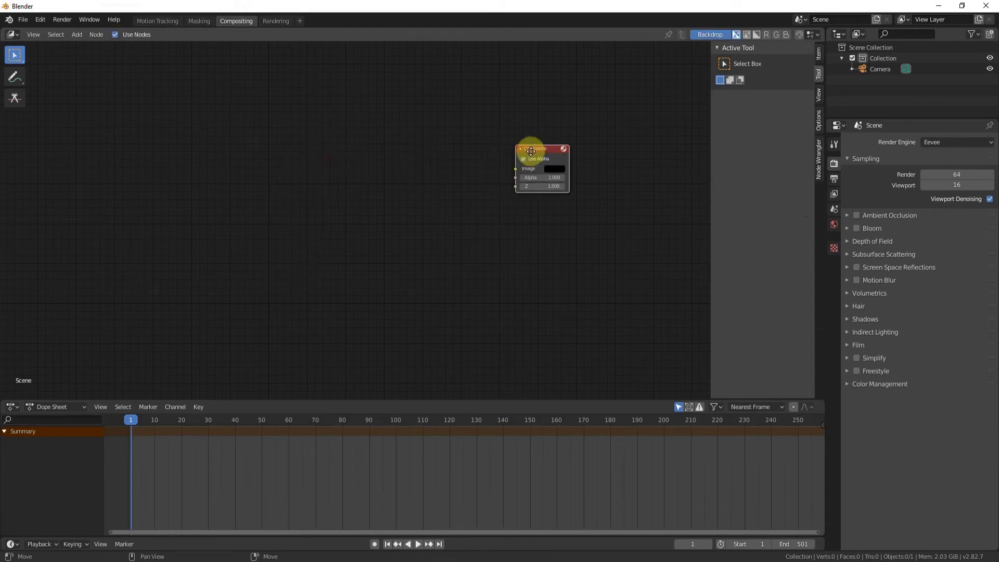
key("shift+a")
left_click(289, 182)
type("movi")
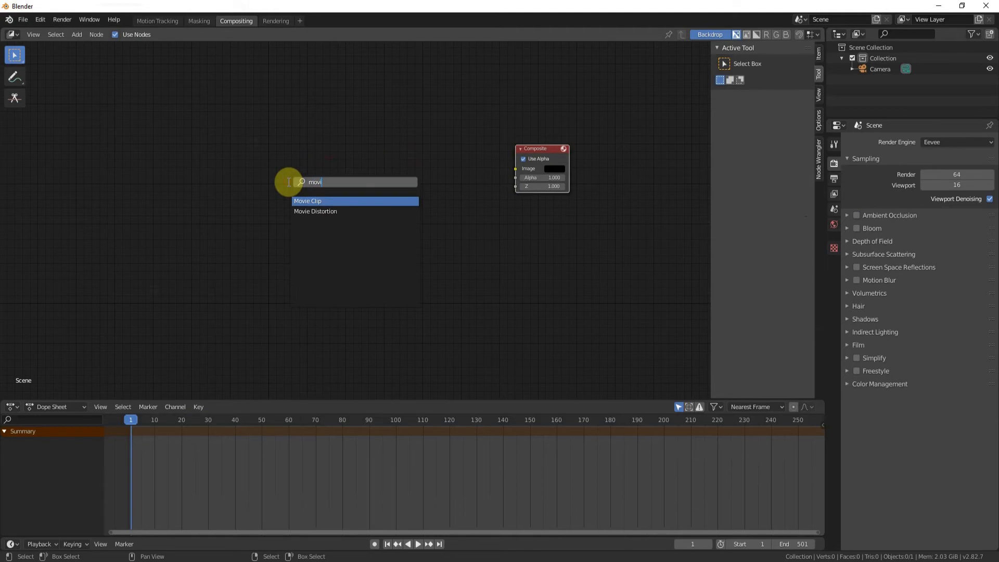
key("Return")
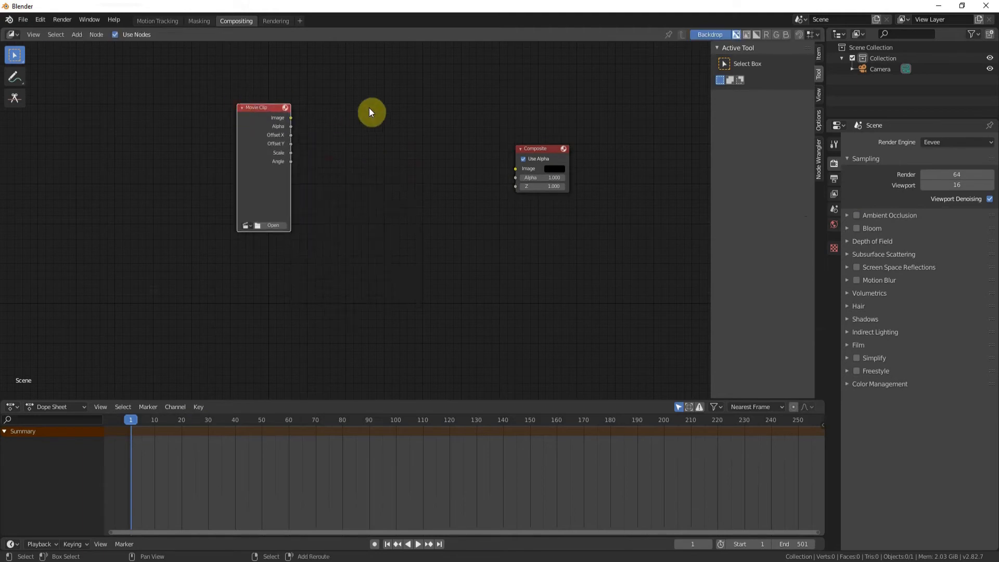
left_click(270, 261)
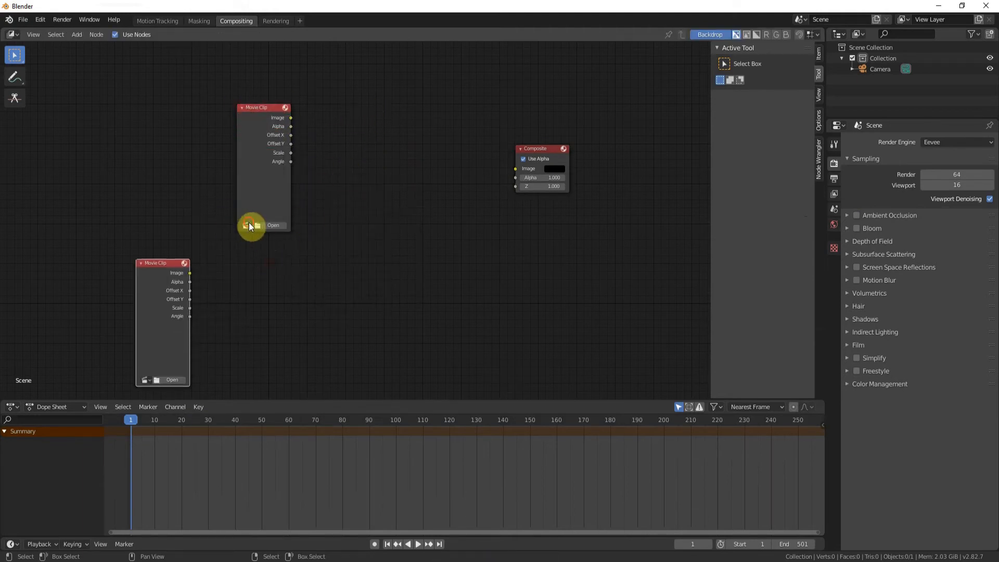
- Assign the already loaded smoke scene2.mp4 to the upper Movie Clip node
left_click(245, 225)
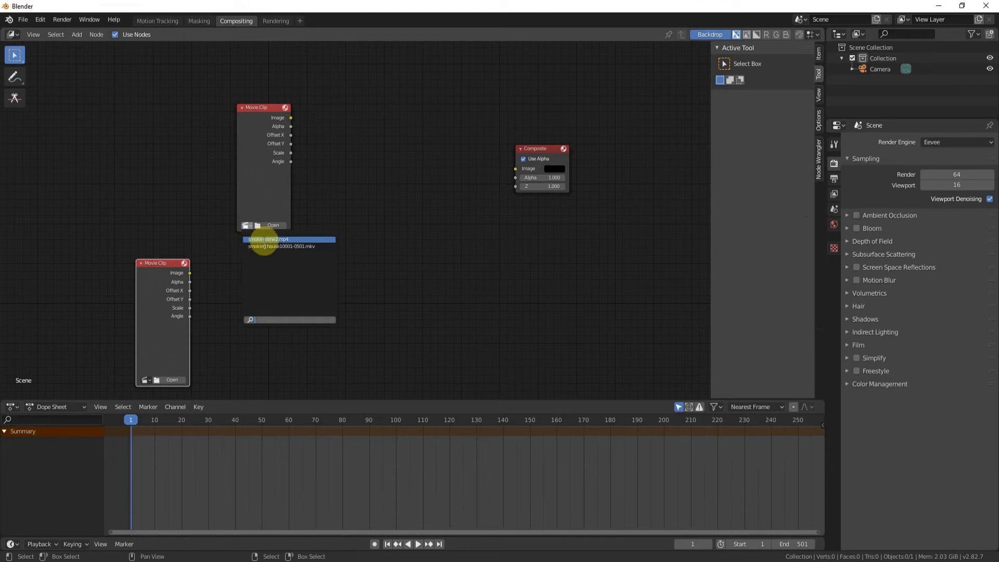
left_click(266, 246)
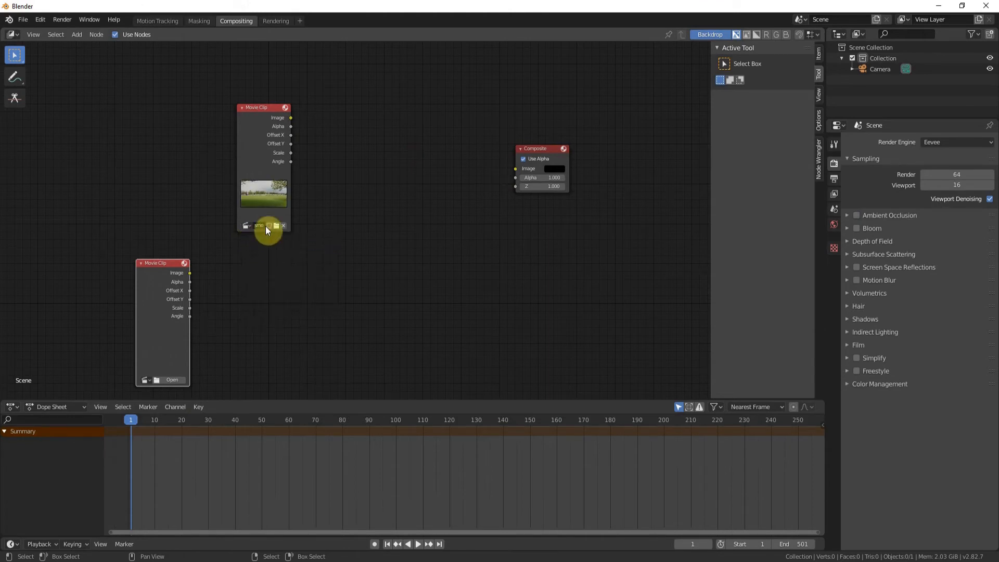
scroll(270, 208, "up", 3)
scroll(208, 222, "down", 2)
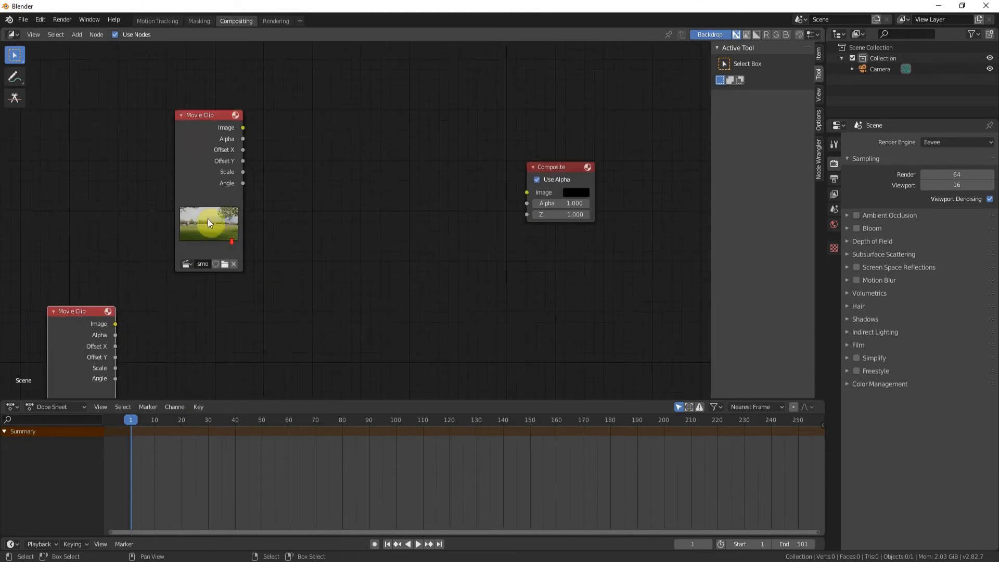
- Preview the background clip through a Viewer node placed above Composite, and scale the backdrop so the whole frame fits the editor
left_click(193, 175, "ctrl+shift")
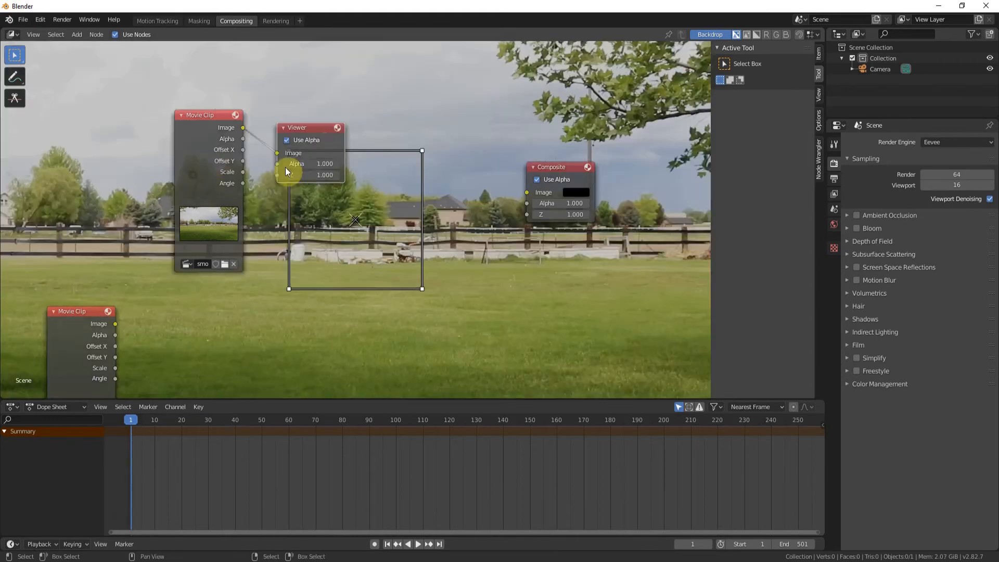
left_click_drag(313, 129, 555, 76)
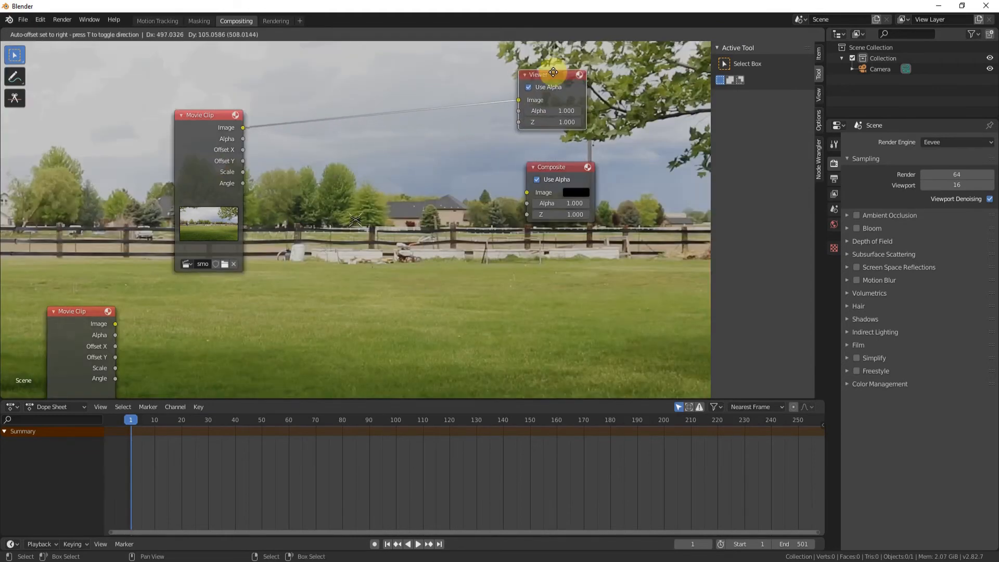
key("v")
key("v")
key("v")
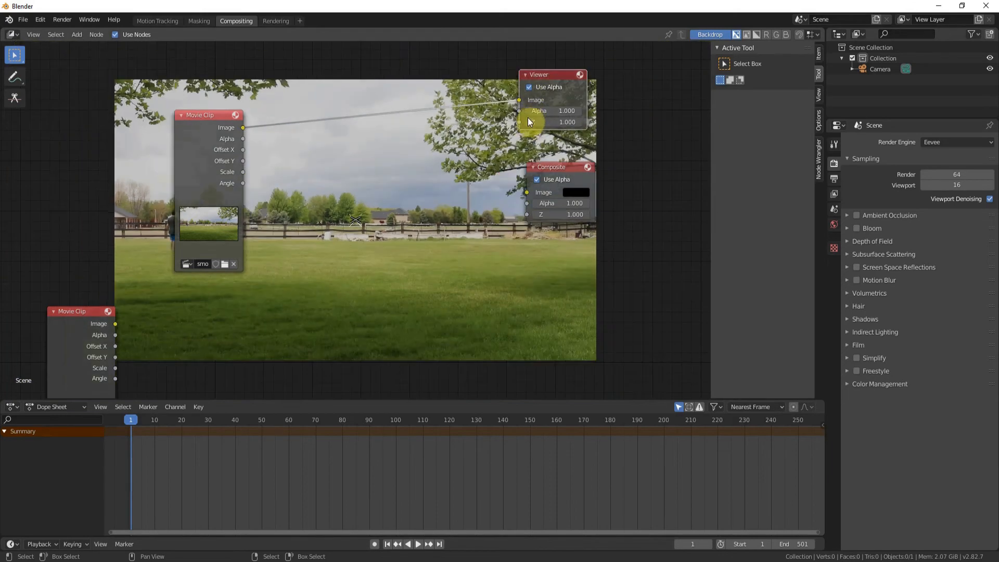
key("alt+v")
key("alt+v")
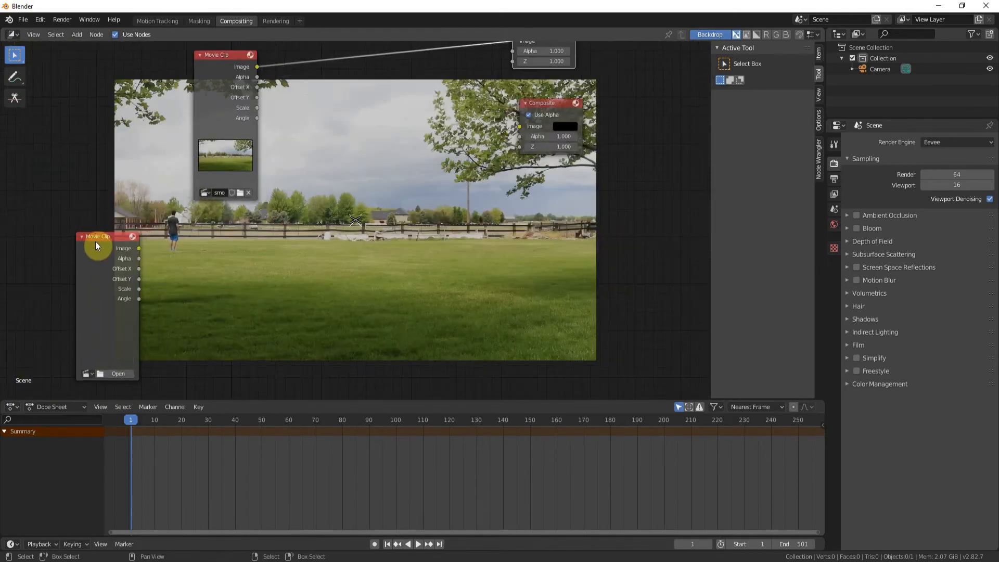
- Move the empty Movie Clip node closer to the other nodes and load the smoke plume clip from the Effects folder into it
left_click_drag(95, 241, 120, 202)
left_click(143, 325)
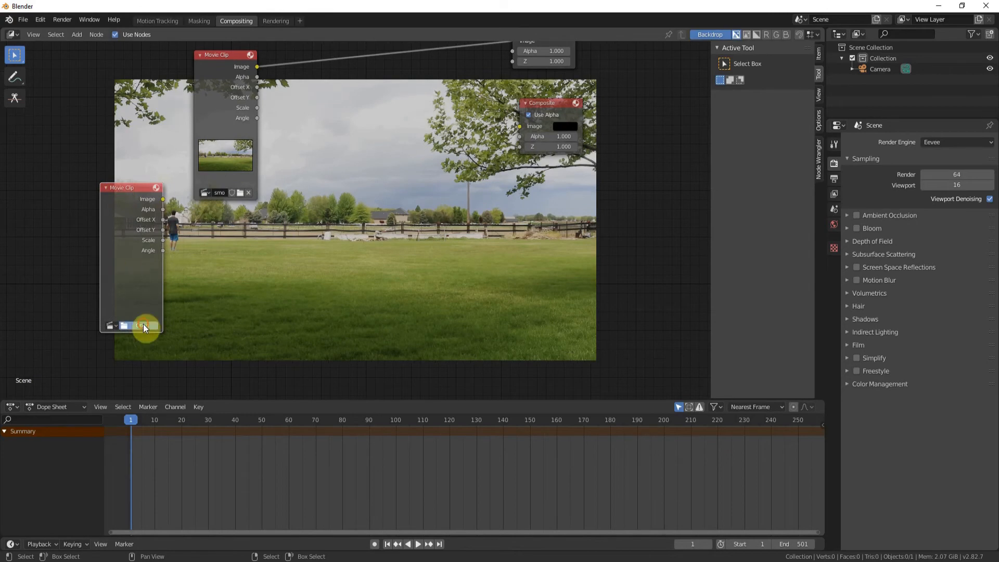
left_click(274, 405)
left_click(390, 292)
left_click(647, 454)
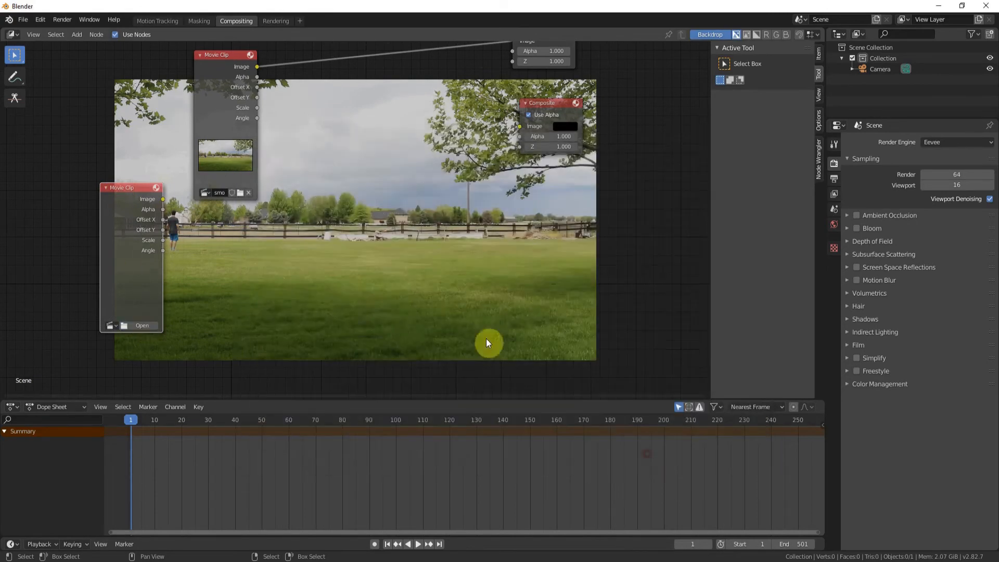
- Connect the background Movie Clip's Image output to the Composite node's Image input
scroll(345, 287, "up", 4)
scroll(322, 249, "down", 7)
middle_click_drag(251, 103, 208, 191)
left_click_drag(219, 197, 541, 217)
- Insert an Alpha Over node on the link between the background Movie Clip and Composite
key("shift+a")
left_click(367, 256)
type("alph")
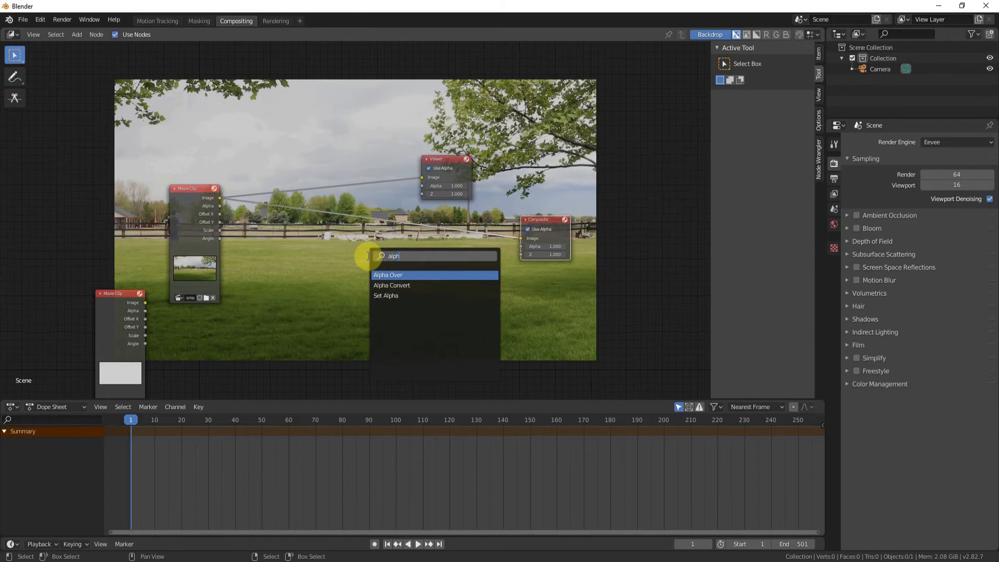
key("Return")
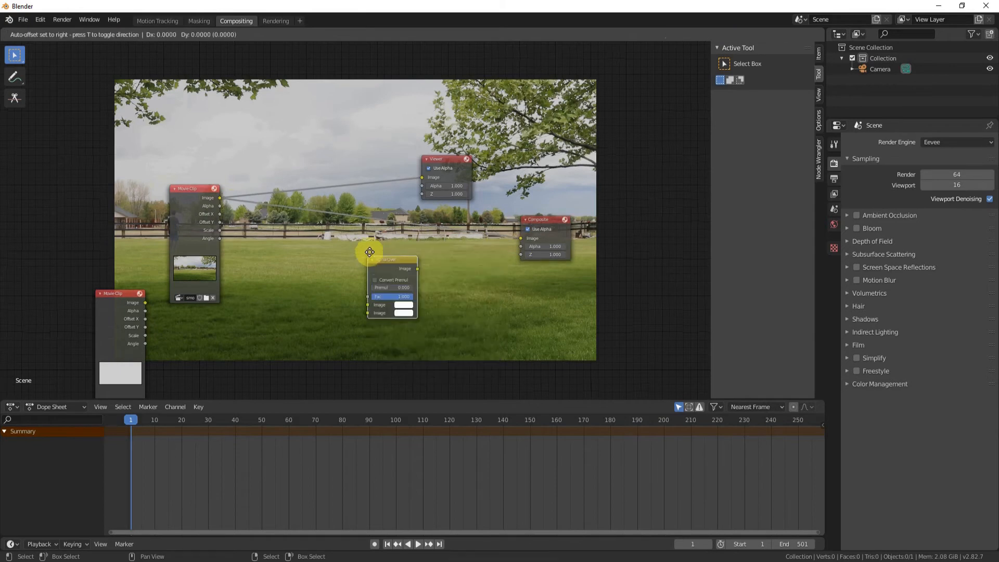
left_click(371, 216)
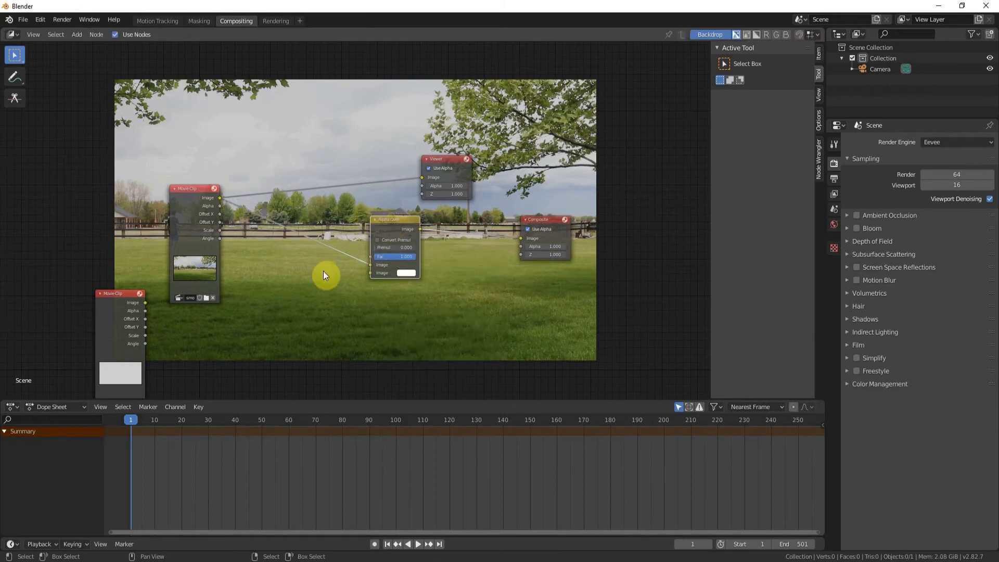
- Connect the smoke Movie Clip's Image output to the second Image input of the Alpha Over node
key("shift+a")
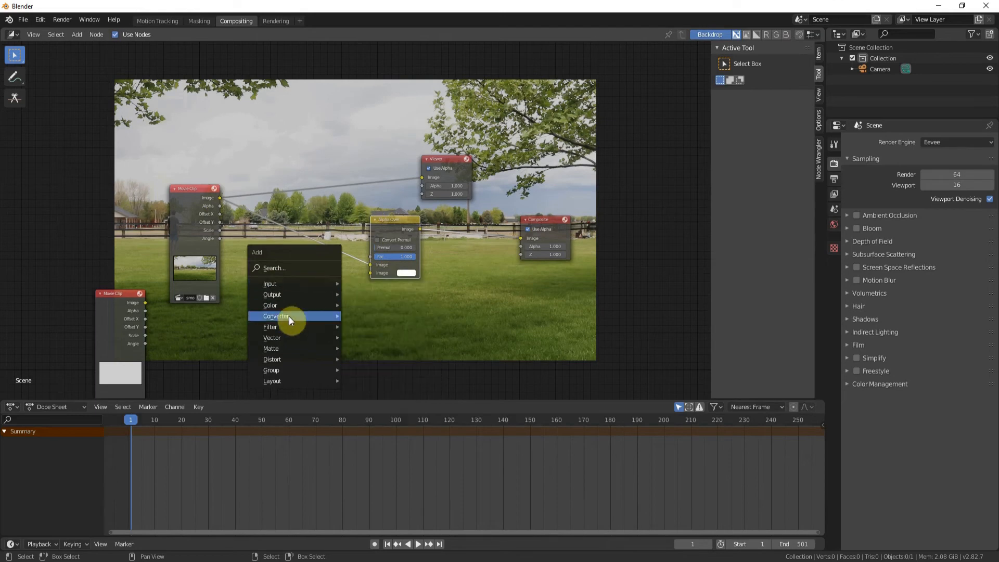
key("Escape")
middle_click_drag(396, 246, 396, 270)
scroll(392, 293, "up", 2)
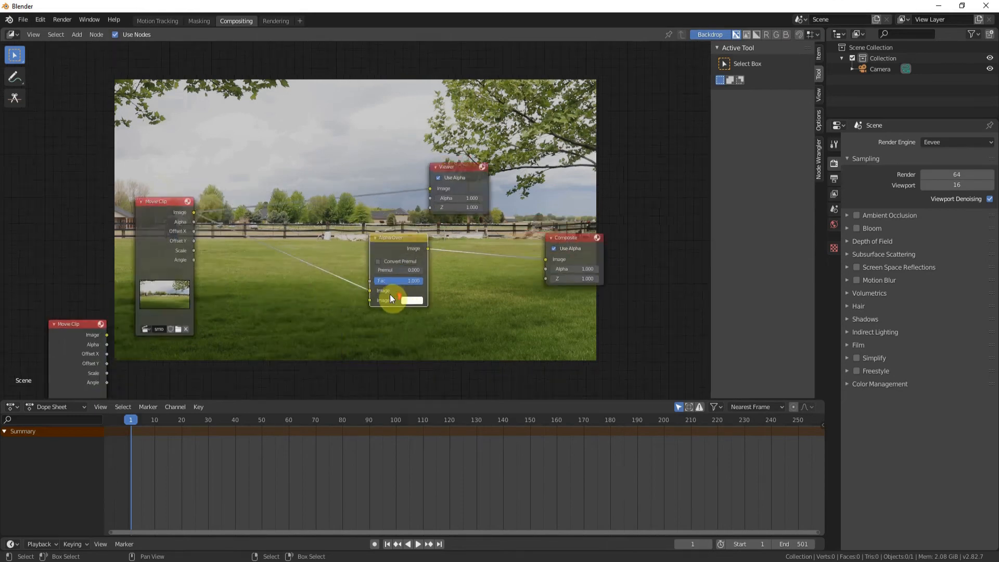
middle_click_drag(306, 324, 323, 221)
scroll(323, 221, "down", 1)
left_click_drag(112, 228, 388, 193)
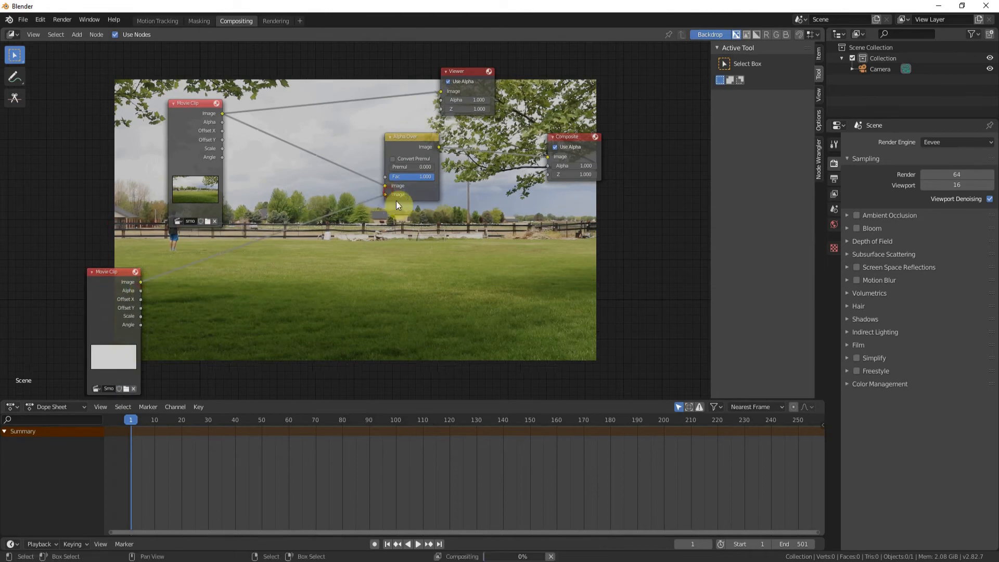
- Enlarge the Outliner area and turn it into an Image Editor showing the Render Result
scroll(332, 251, "up", 2)
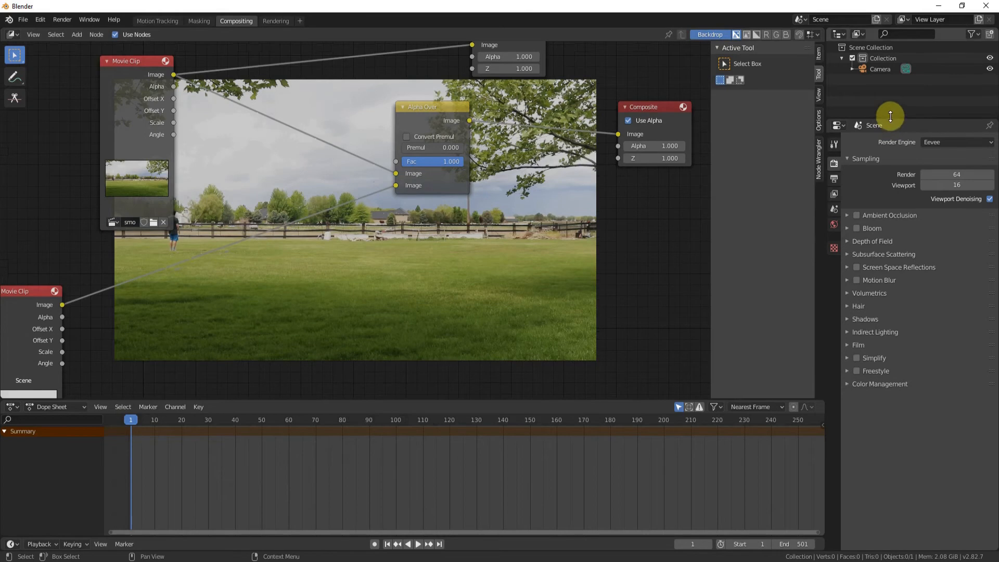
left_click_drag(890, 118, 838, 173)
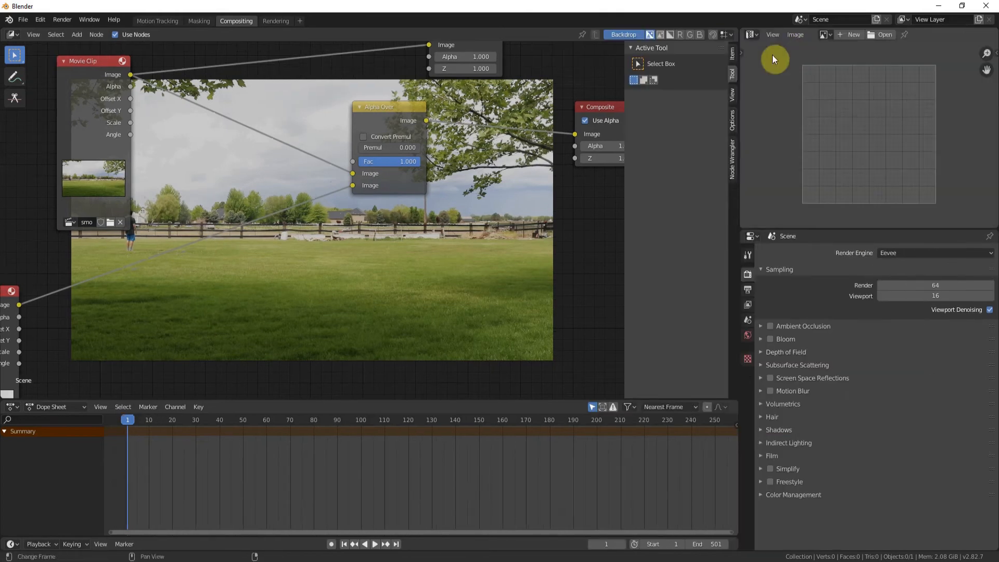
left_click(825, 34)
left_click(838, 50)
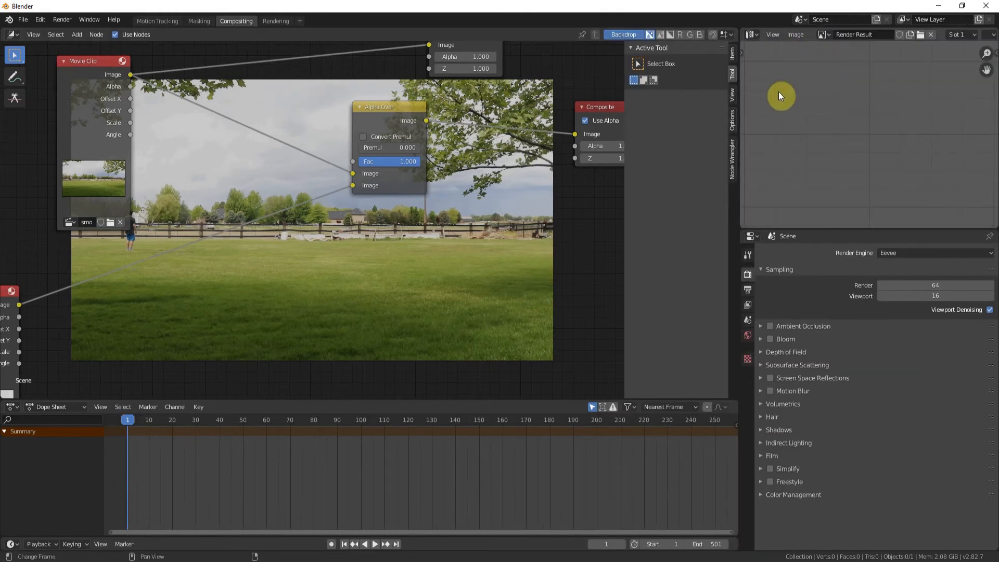
- Render frame 1, close the render window and fit the result in the Image Editor
left_click(62, 20)
left_click(78, 32)
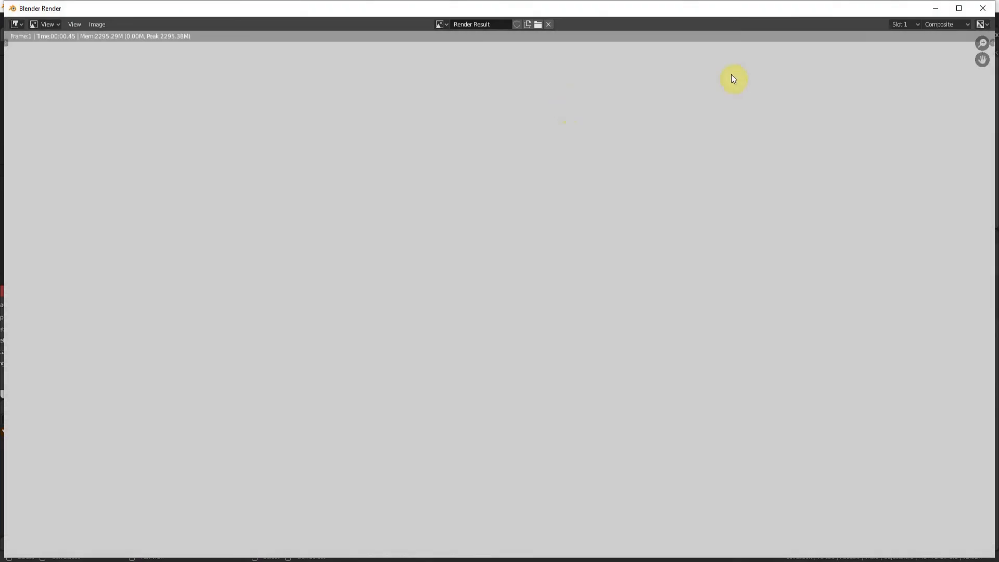
left_click(975, 5)
scroll(824, 149, "down", 4)
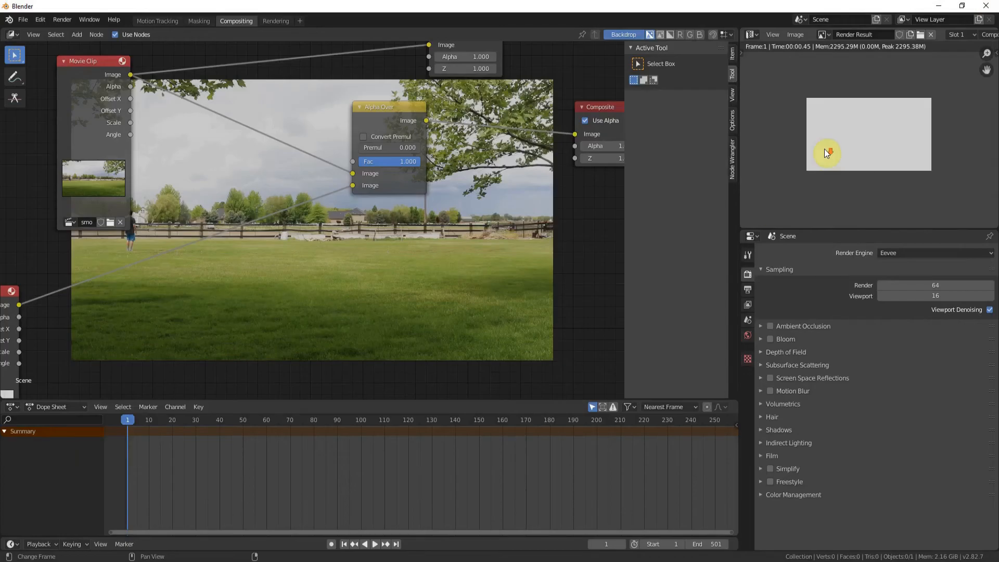
- Preview the smoke clip and render result at frame 87, and return to frame 1
middle_click_drag(132, 291, 357, 132)
scroll(354, 147, "up", 3)
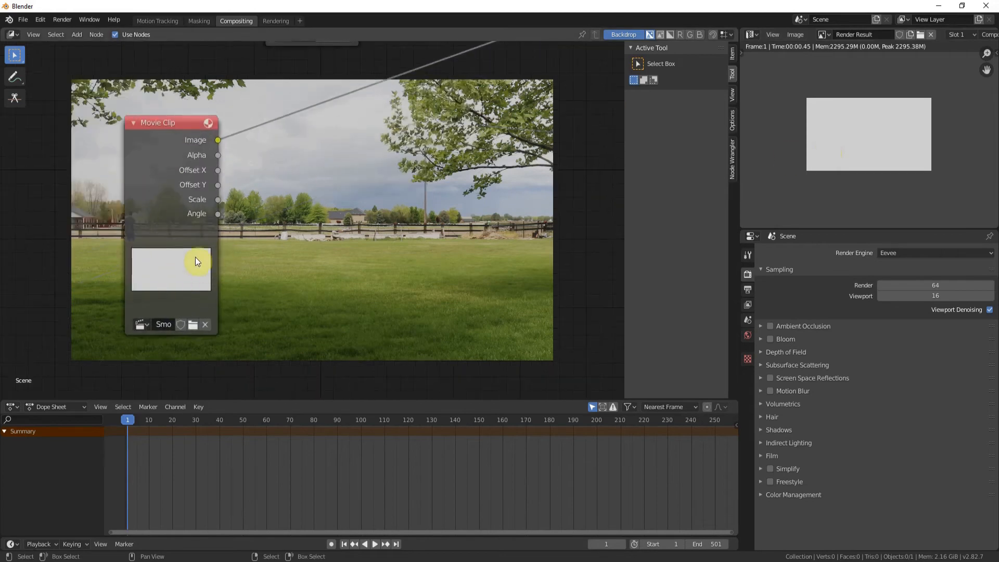
left_click_drag(257, 445, 332, 450)
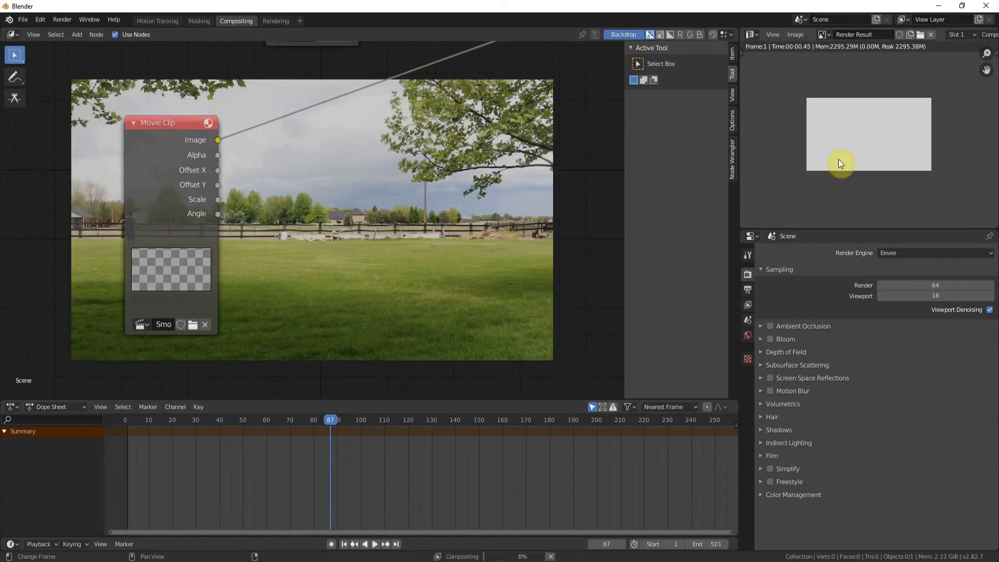
scroll(886, 207, "up", 4)
scroll(900, 143, "down", 3)
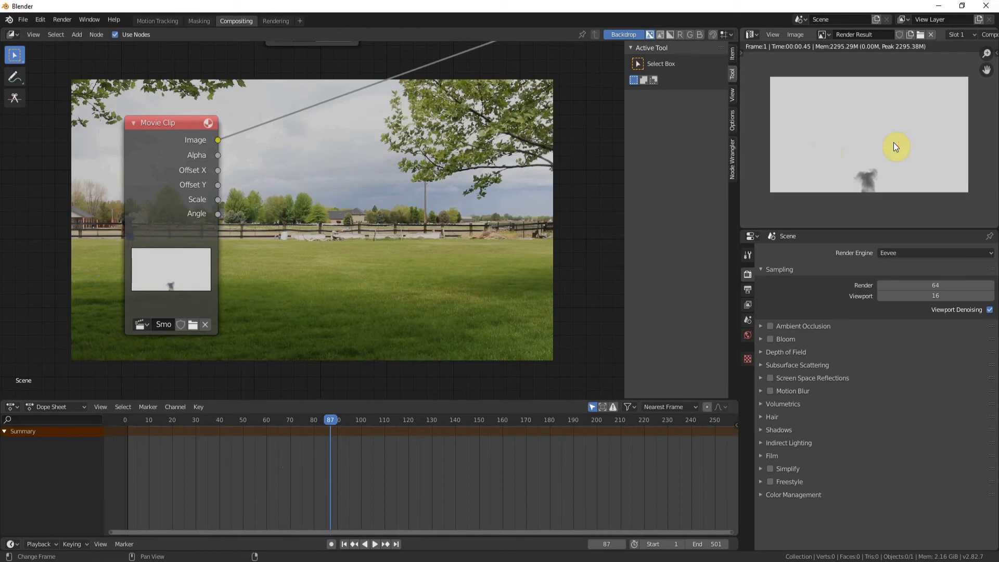
key("shift+Left")
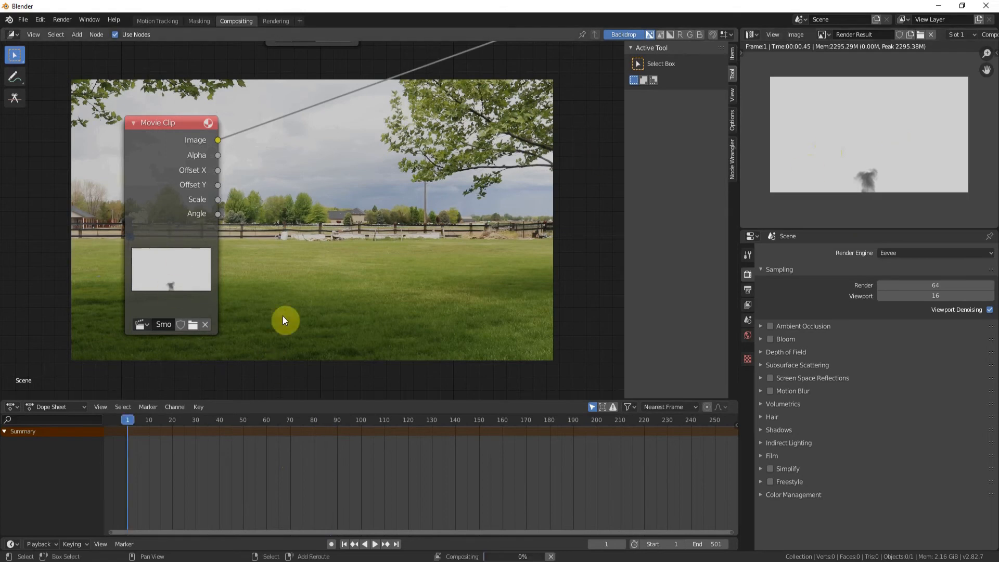
- Add a Mix node set to Multiply that combines the background and smoke clips and feeds the second Image input of Alpha Over
scroll(370, 246, "down", 4)
middle_click_drag(366, 248, 159, 379)
key("shift+a")
left_click(294, 196)
type("mix")
key("Return")
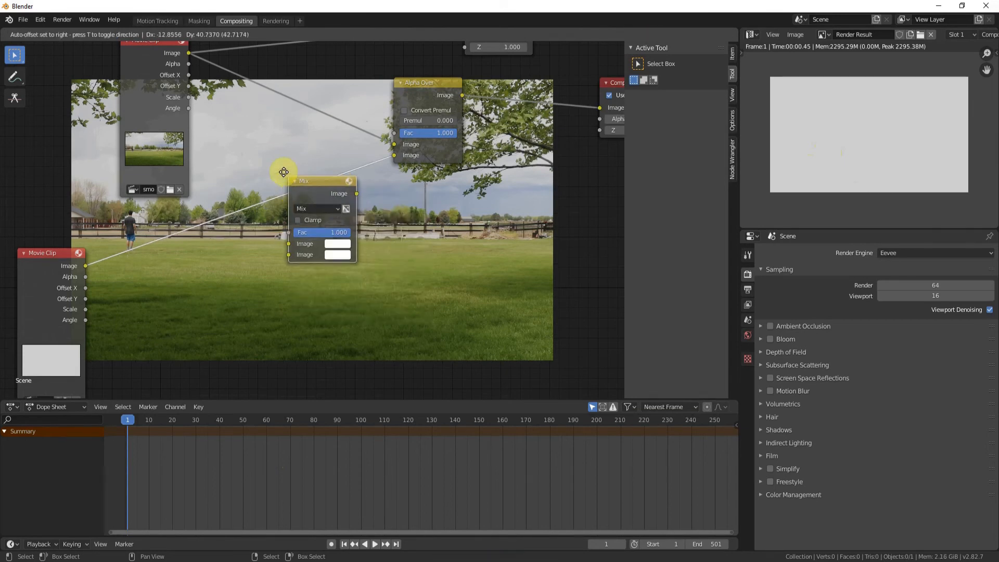
left_click(292, 240)
scroll(310, 275, "up", 2)
scroll(323, 297, "down", 4)
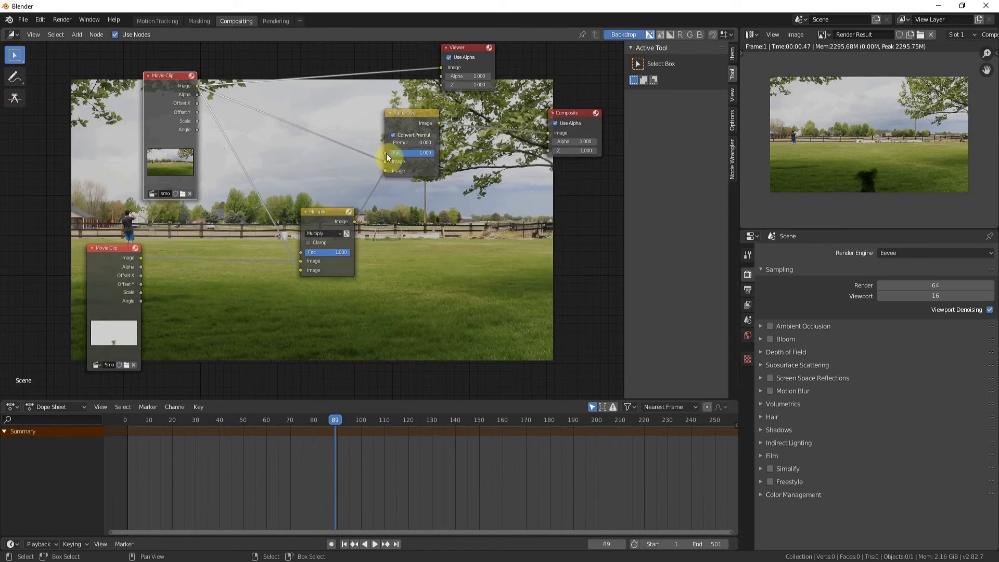
- Examine the smoke's size and position relative to the distant house in the render result at frame 89
scroll(318, 263, "up", 1)
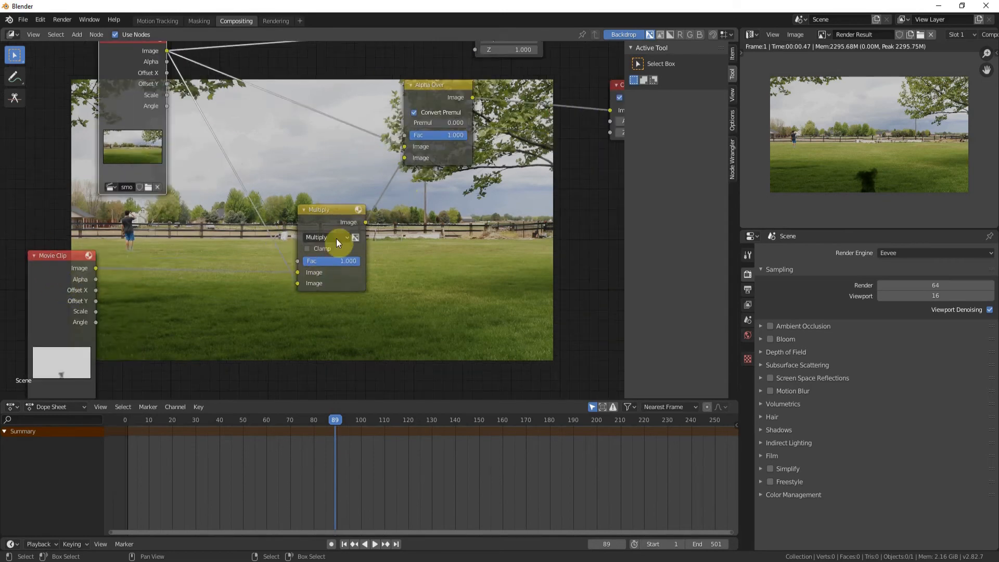
scroll(405, 236, "down", 2)
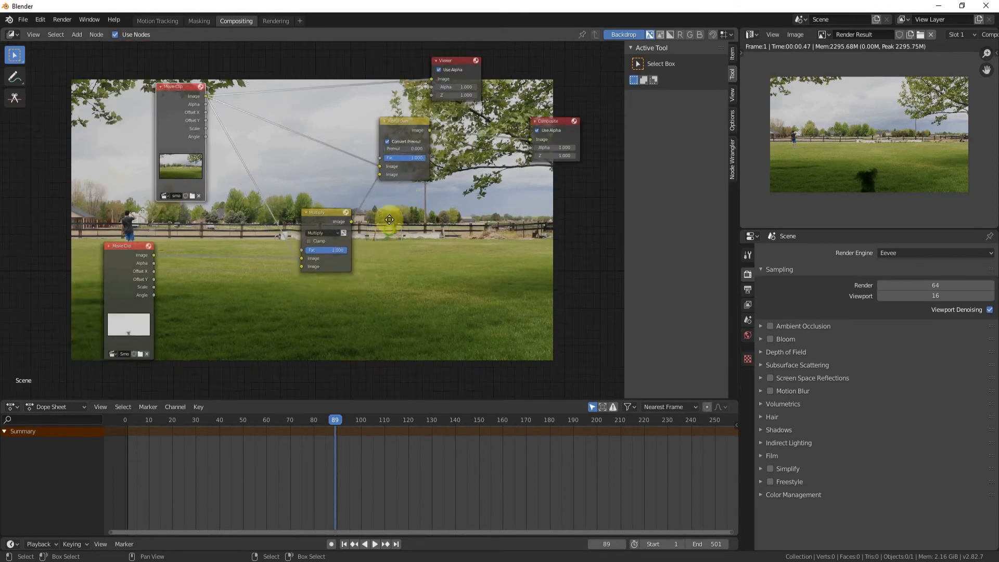
scroll(897, 154, "up", 2)
middle_click_drag(895, 182, 863, 151)
scroll(864, 131, "down", 5)
scroll(422, 260, "down", 3)
middle_click_drag(422, 260, 439, 202)
scroll(440, 199, "up", 1)
scroll(913, 142, "up", 5)
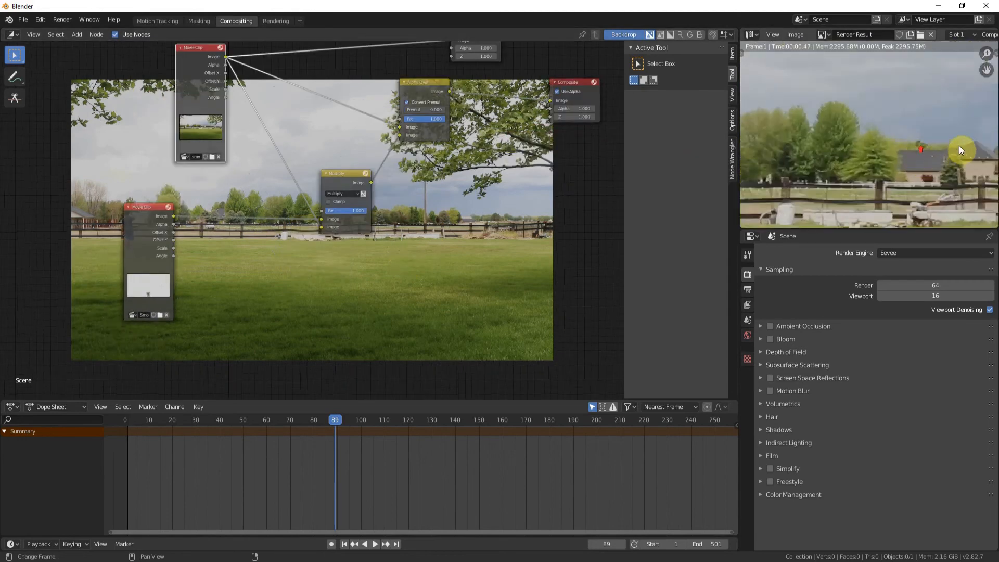
scroll(929, 151, "down", 4)
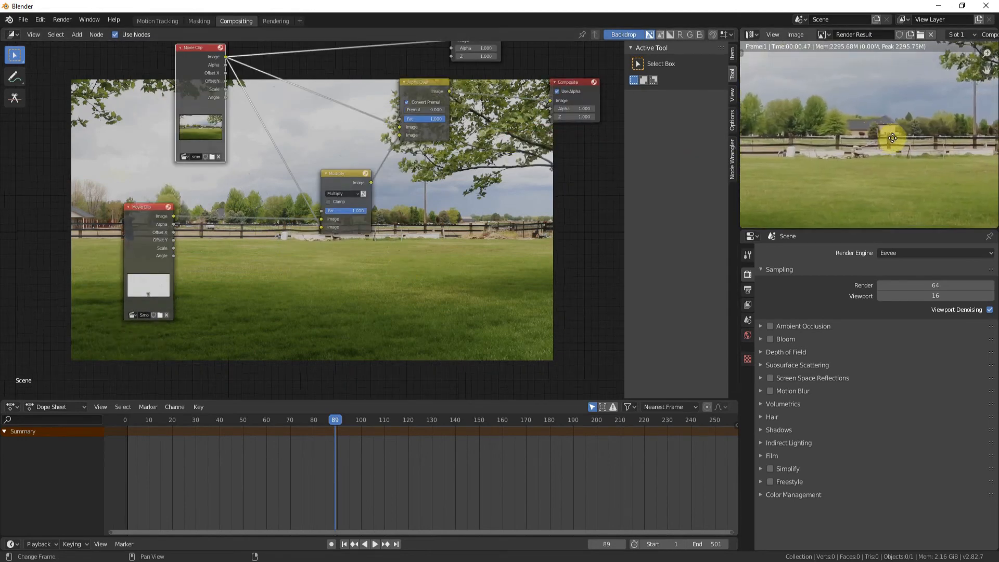
key("Home")
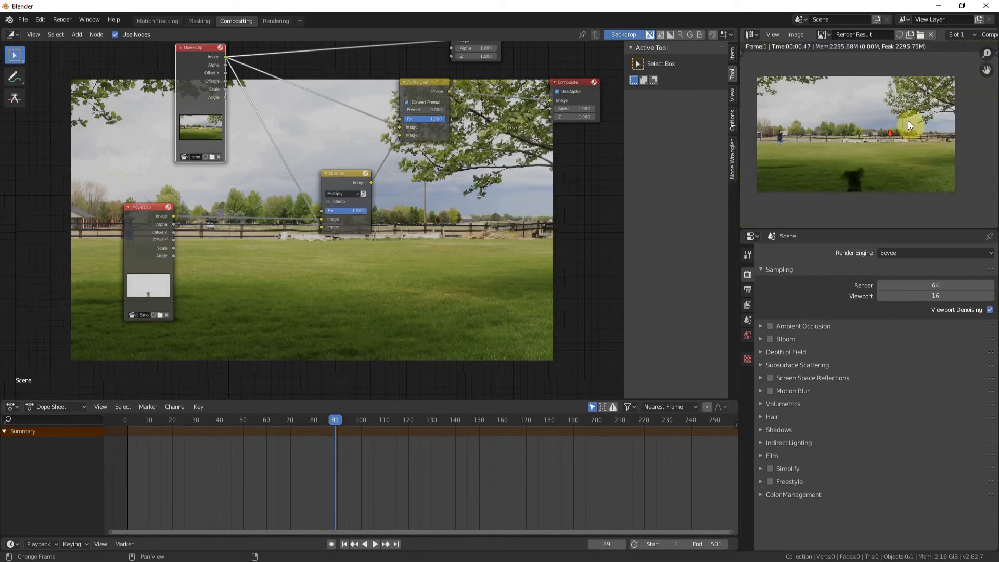
- Insert a Transform node on the link between the smoke Movie Clip and the Multiply node
key("shift+a")
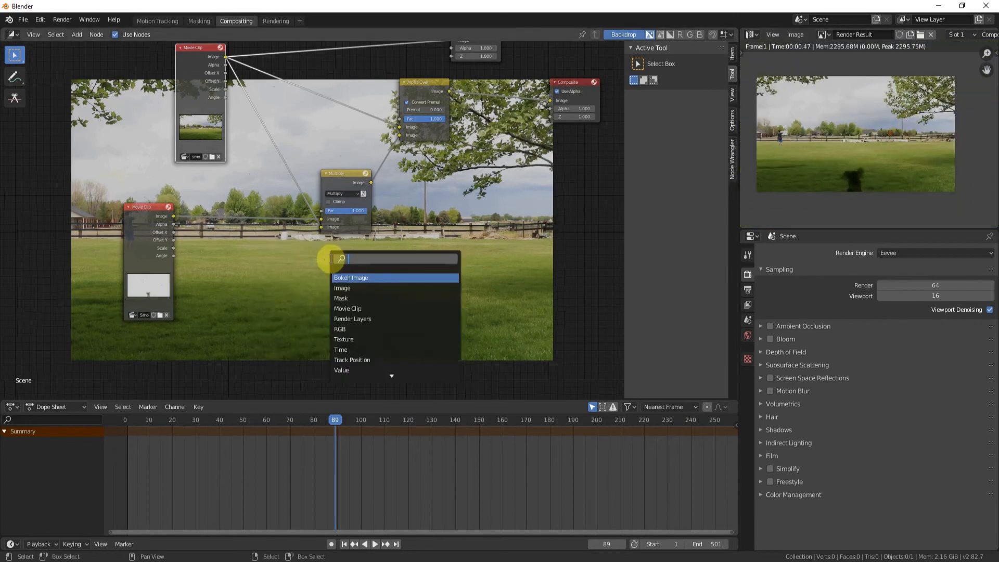
type("tran")
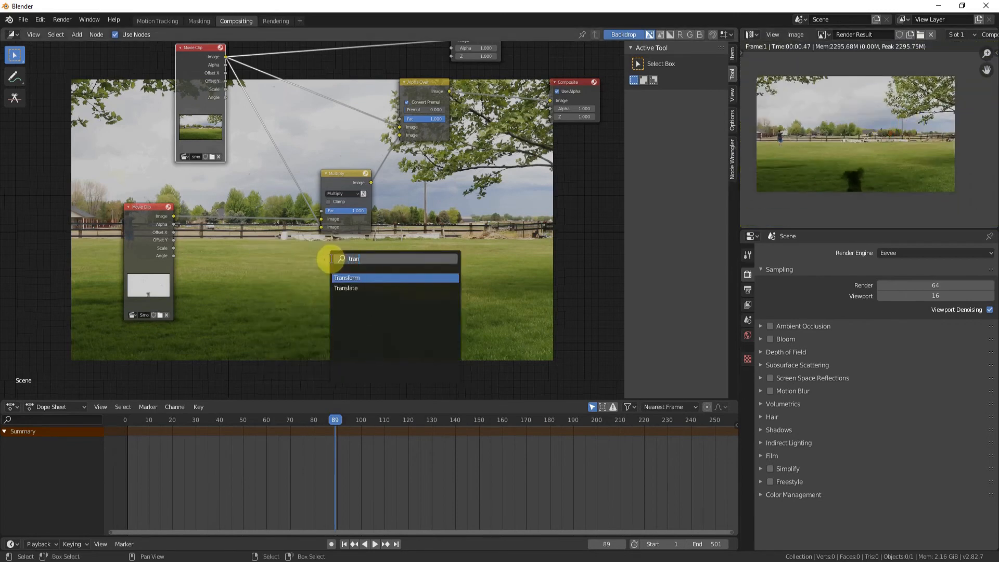
key("Return")
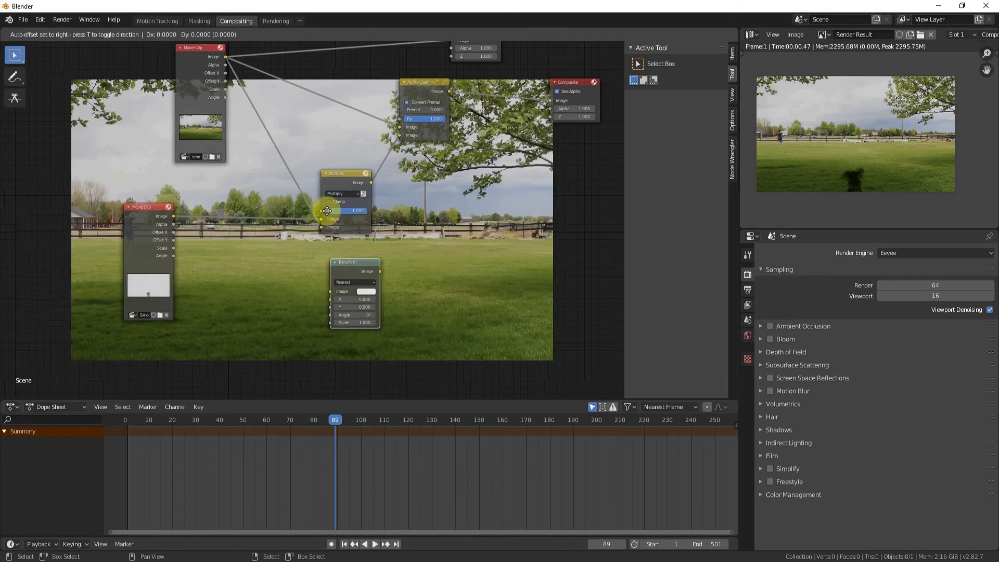
left_click(245, 215)
- Insert a Scale node between the smoke Movie Clip and the Transform node and set it to Render Size
key("shift+a")
left_click(326, 276)
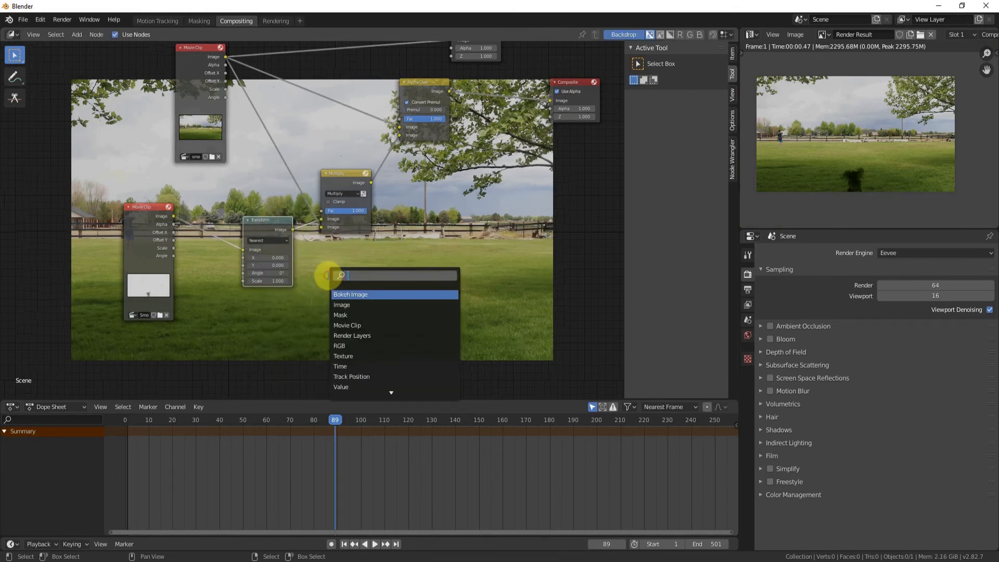
type("scalo")
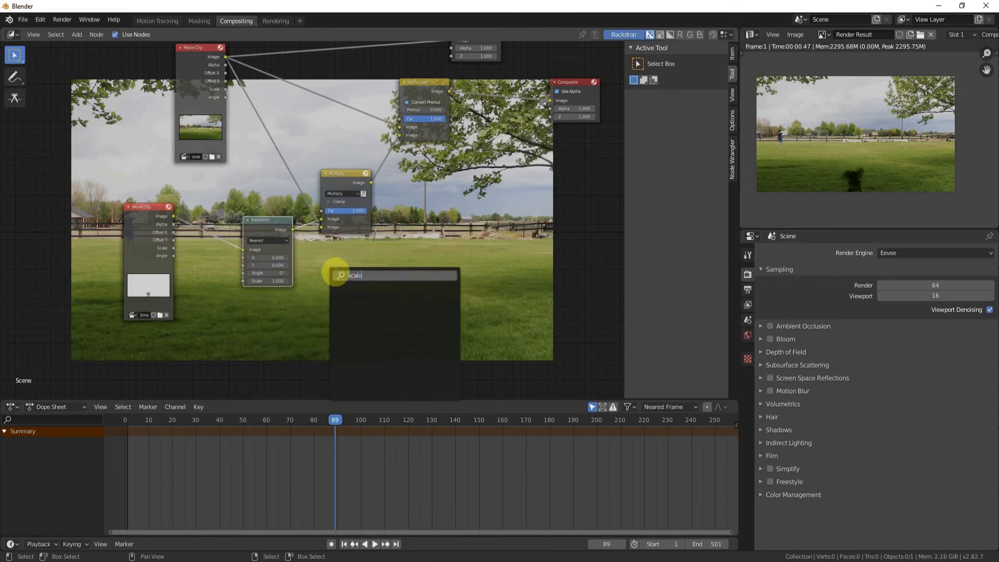
key("BackSpace")
key("Return")
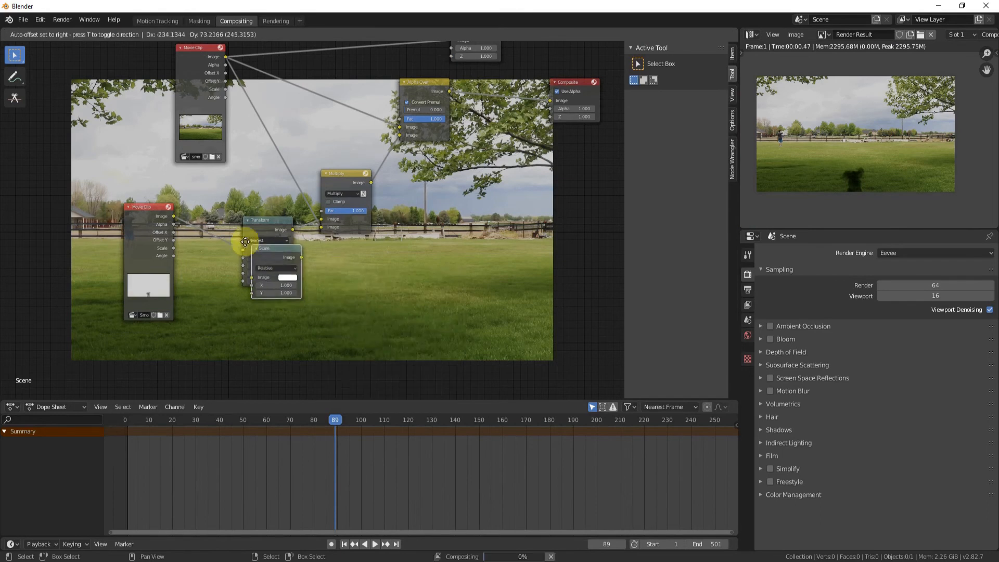
left_click(202, 229)
scroll(248, 261, "up", 1)
scroll(249, 261, "up", 1)
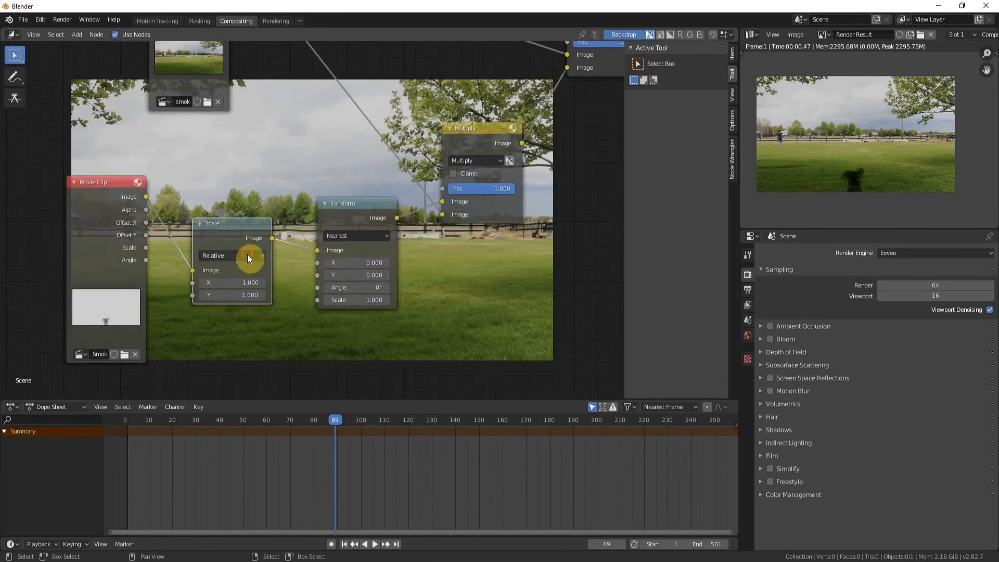
left_click(247, 253)
left_click(244, 309)
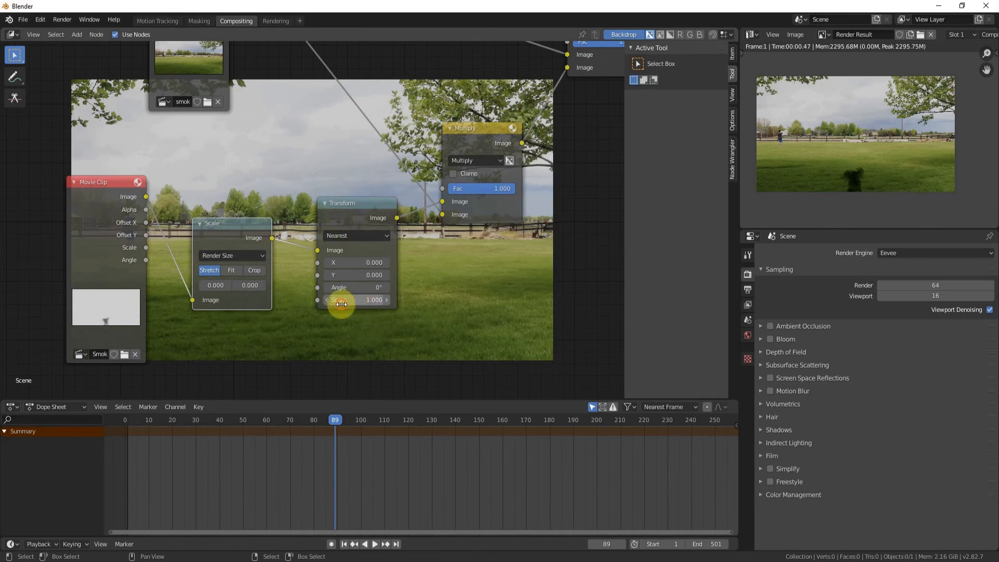
- Set the Transform node's Y to 200 and its Scale to 0.2
scroll(383, 311, "up", 2)
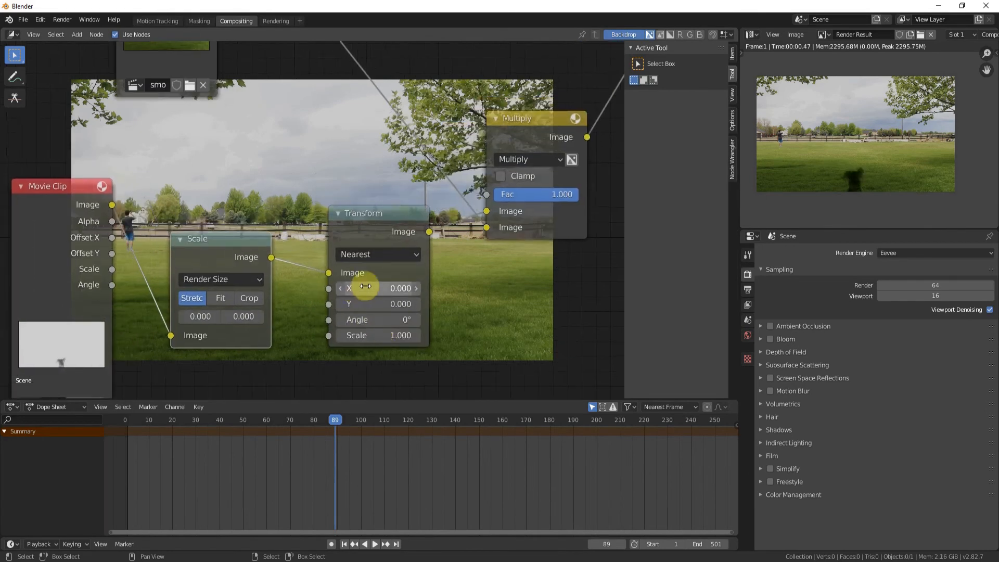
middle_click_drag(356, 242, 316, 270)
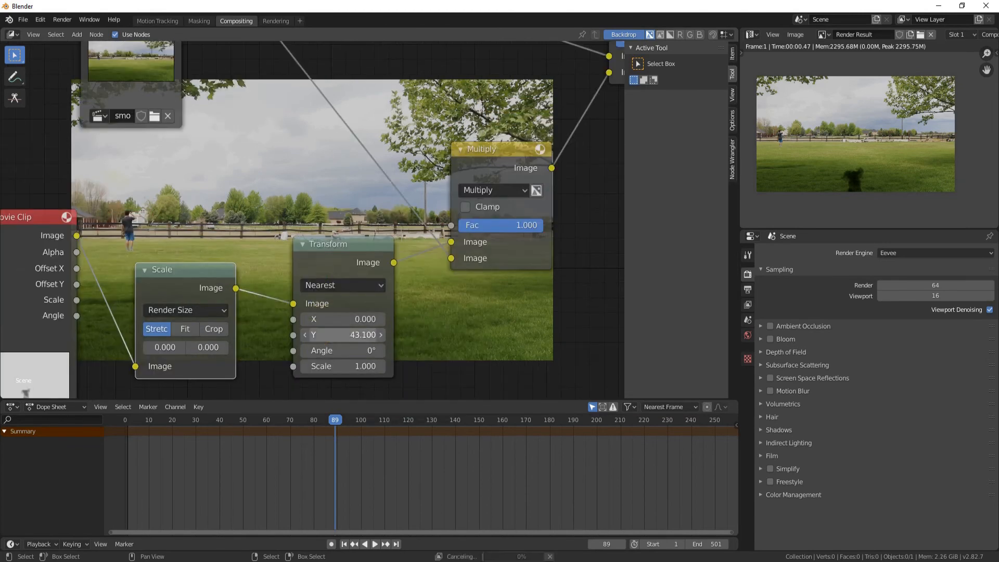
left_click_drag(333, 335, 369, 335)
middle_click_drag(357, 357, 361, 342)
scroll(360, 342, "up", 1)
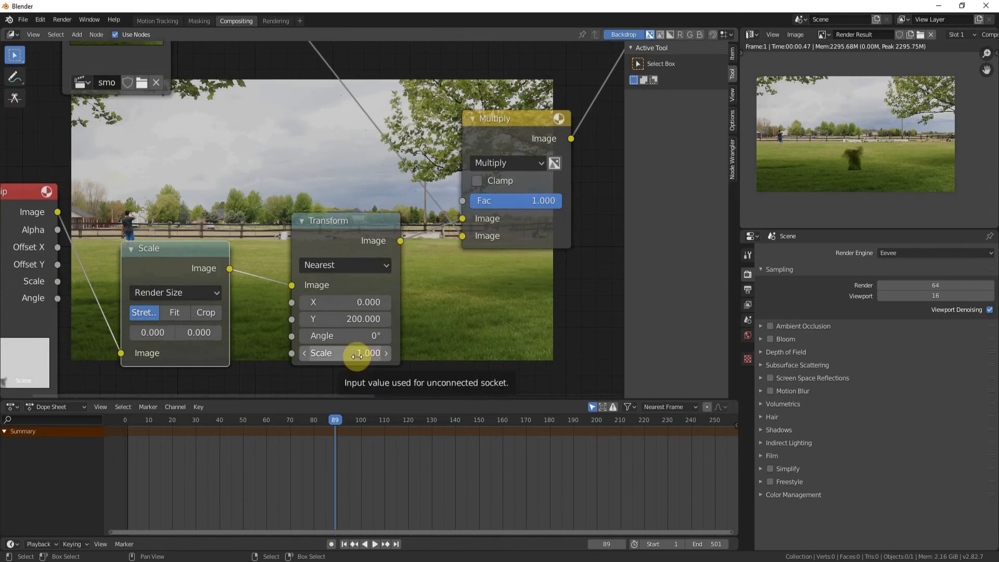
left_click(357, 356)
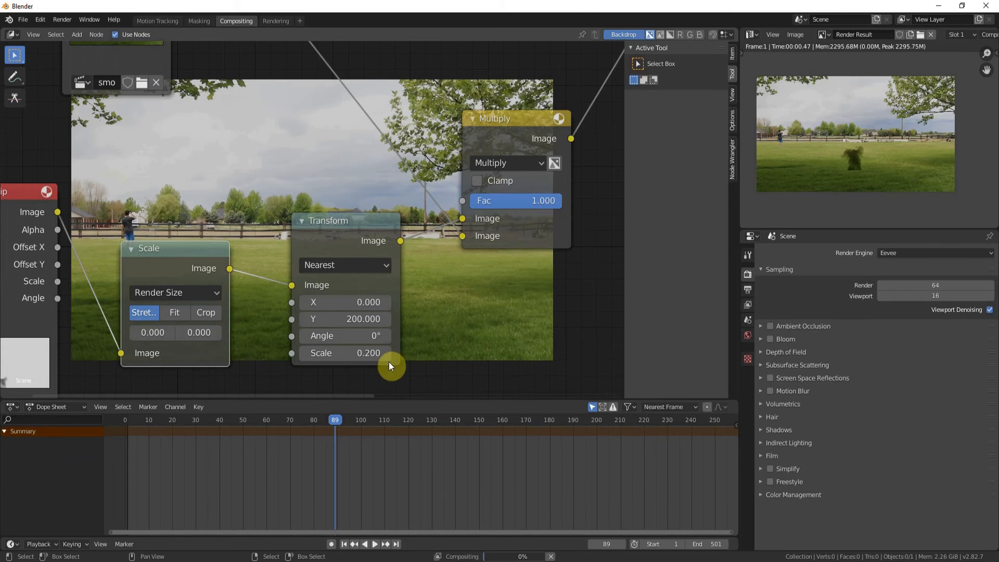
- Lower the smoke towards the roofline by setting the Transform node's Y to 140
scroll(872, 136, "up", 4)
scroll(875, 148, "up", 3)
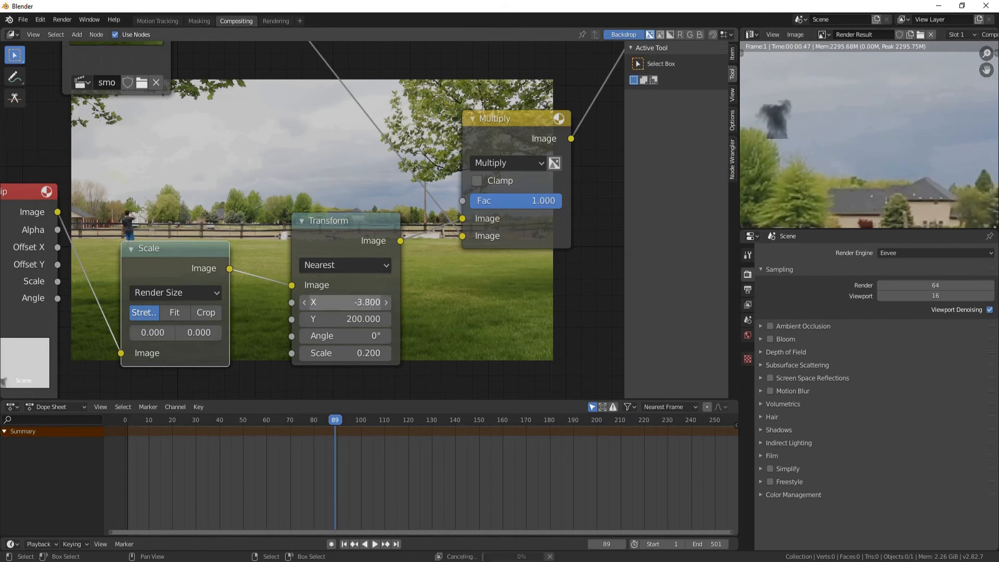
left_click(368, 297)
type("0.9")
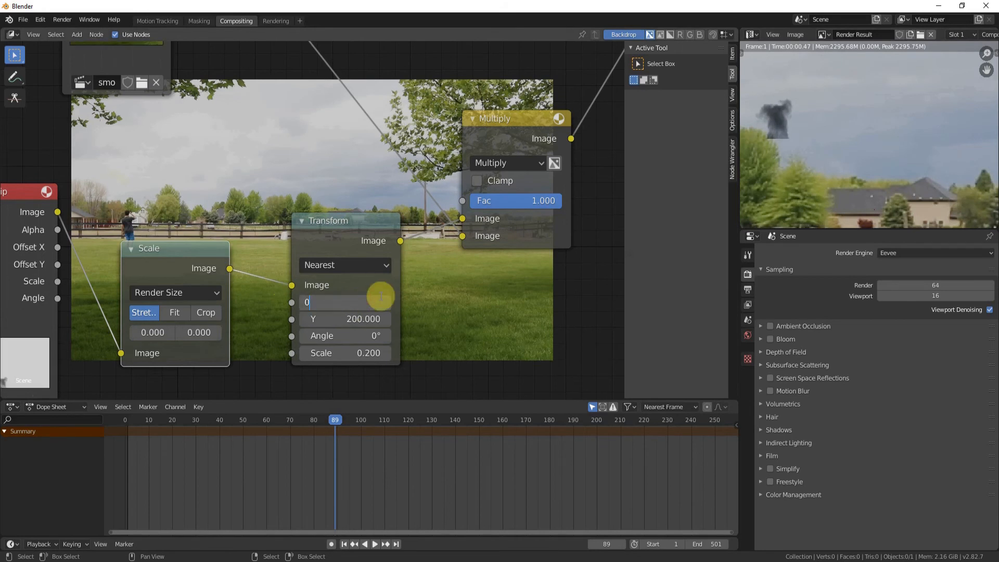
key("Tab")
type("140")
key("Return")
- Shift the smoke sideways over the house by setting the Transform node's X to 85
mouse_move(327, 303)
left_mouse_down()
mouse_move(343, 303)
mouse_move(323, 301)
left_mouse_up()
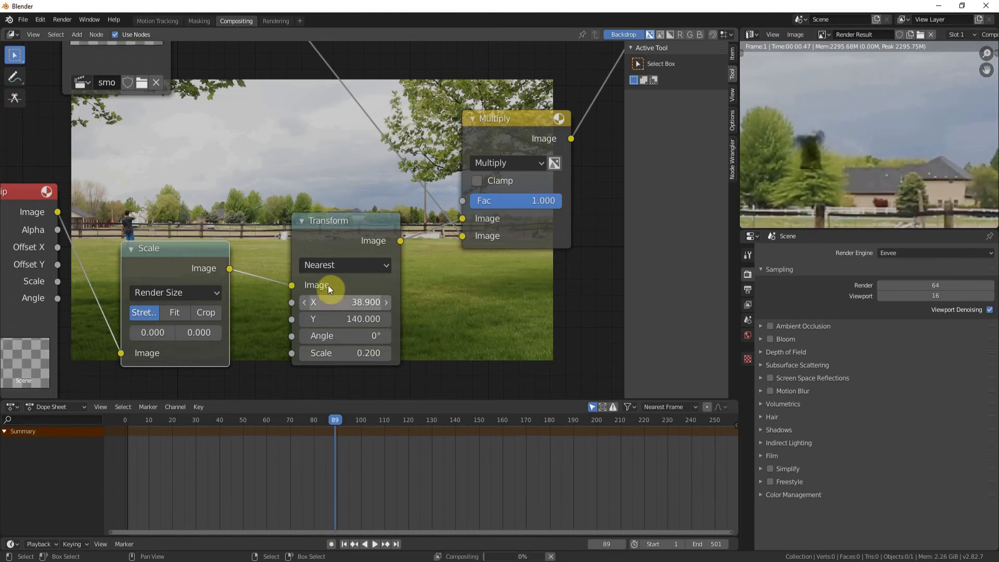
left_click(369, 321)
left_click(328, 302)
type("83.3")
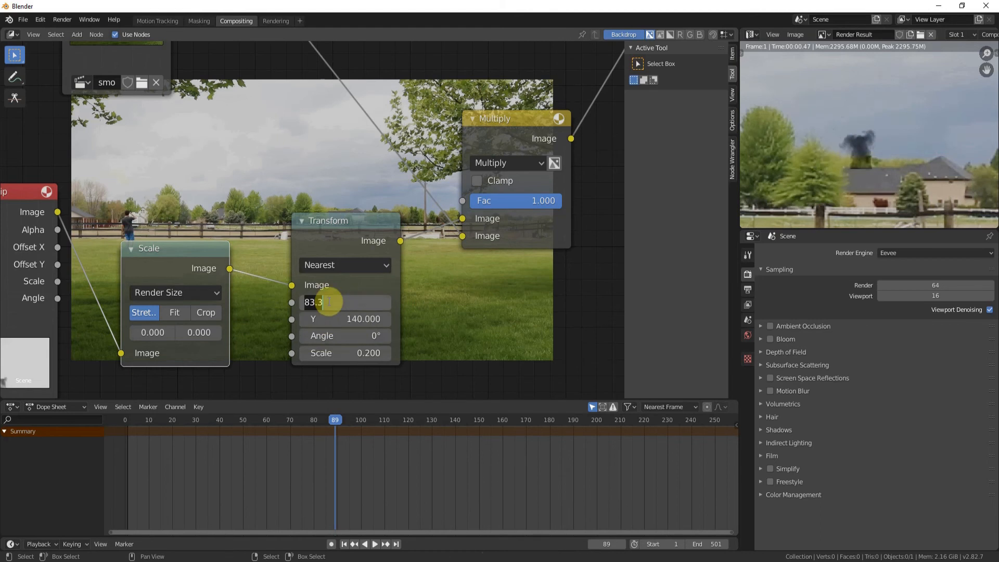
key("Return")
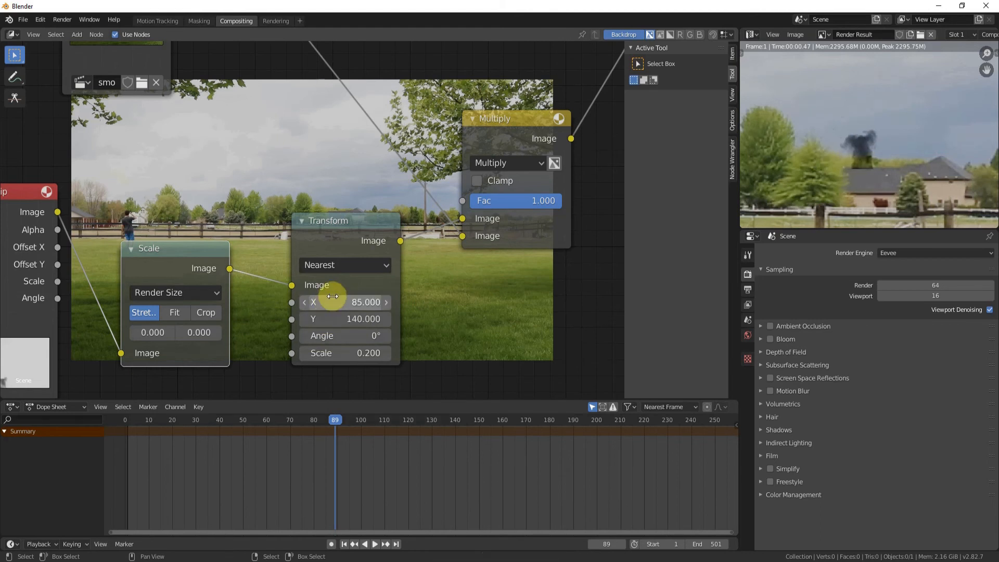
- Examine the Transform values and how the smoke sits above the house roof in the render result
scroll(349, 327, "up", 2)
scroll(353, 338, "up", 1)
middle_click_drag(350, 339, 329, 277)
left_click(335, 308)
key("Return")
scroll(907, 170, "up", 5)
scroll(898, 157, "down", 5)
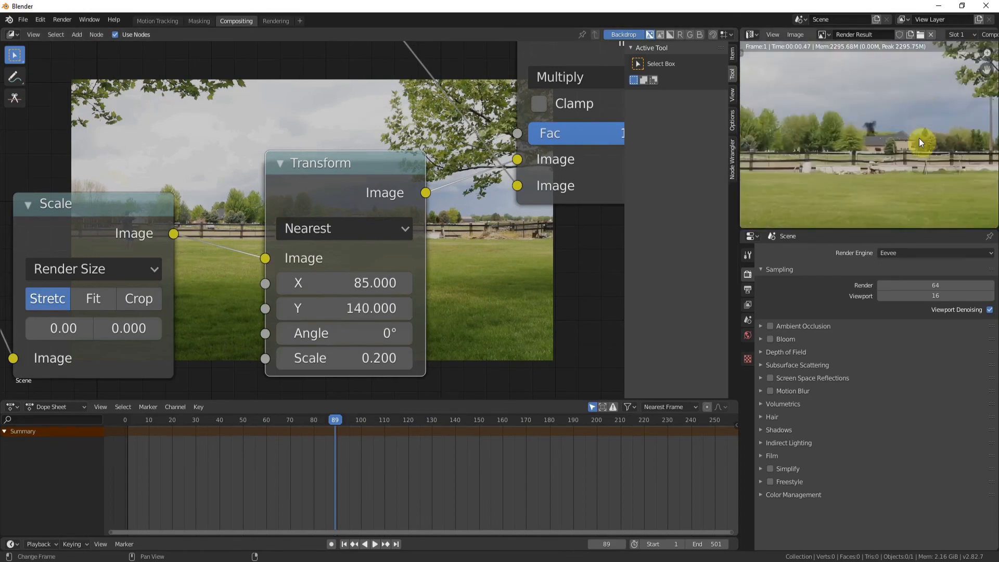
scroll(388, 262, "down", 2)
middle_click_drag(354, 227, 350, 190)
scroll(347, 174, "down", 4)
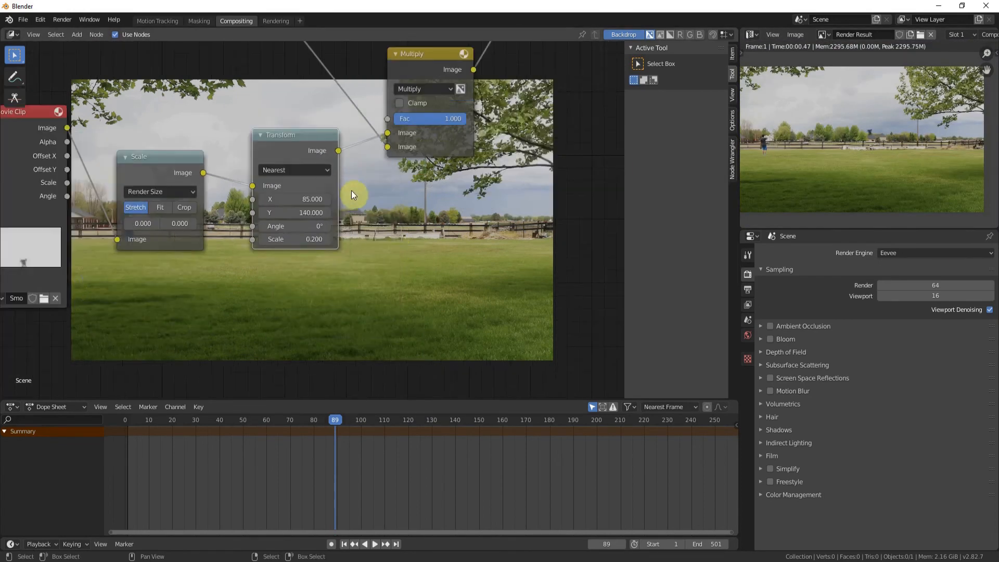
- Insert a Blur node on the link between the Transform and Multiply nodes
key("shift+a")
left_click(351, 191)
type("blu")
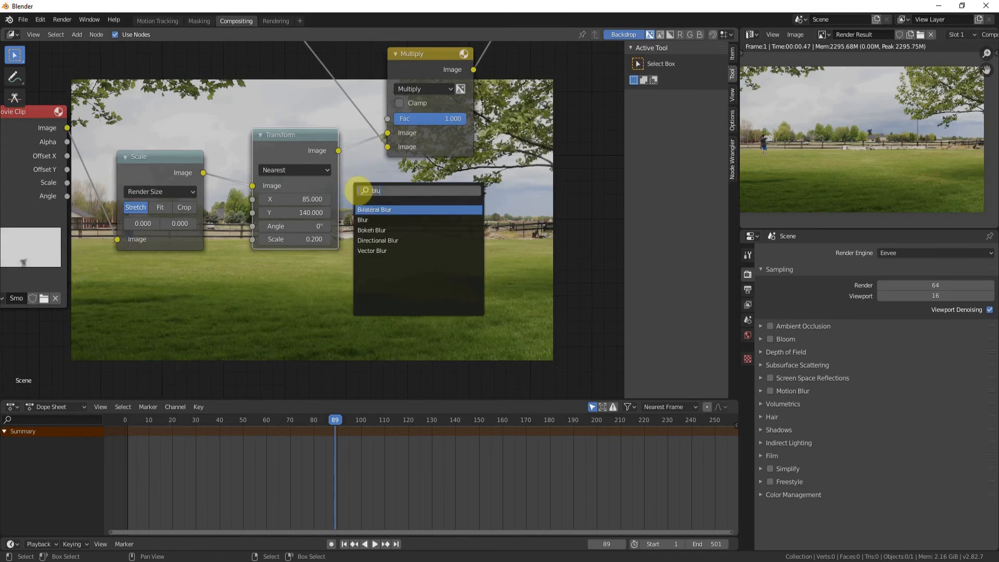
left_click(389, 218)
left_click(415, 176)
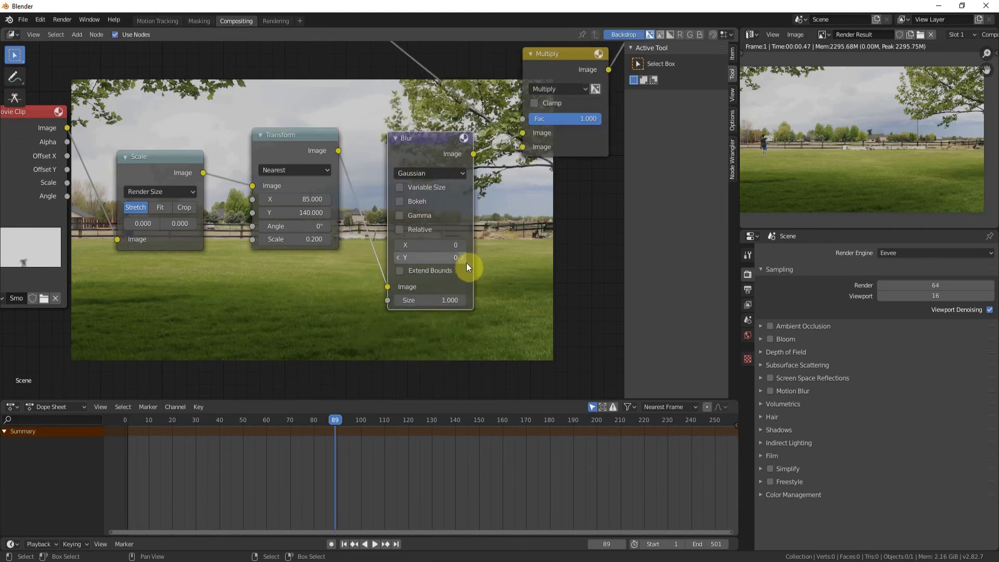
- Set the Blur node's X and Y to 2, trying Y at 0 to compare the edge at the smoke's base
scroll(467, 262, "up", 3)
middle_click_drag(415, 255, 152, 289)
scroll(188, 291, "up", 2)
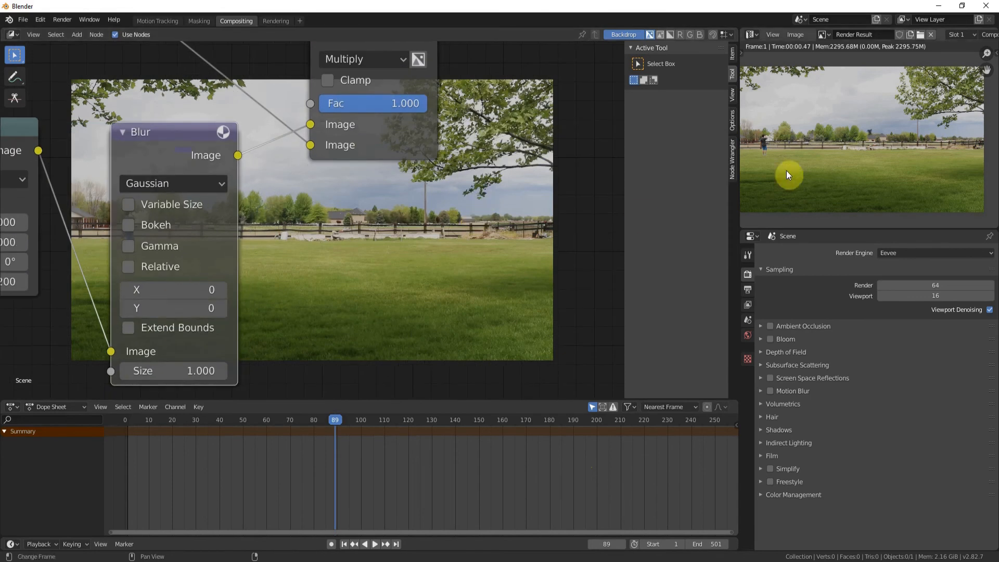
scroll(882, 155, "up", 4)
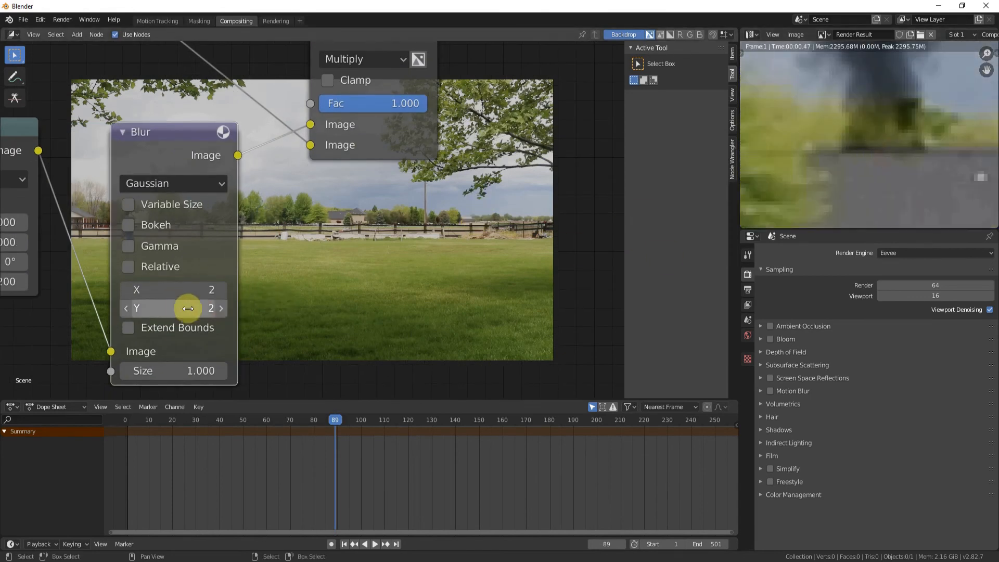
left_click(188, 308)
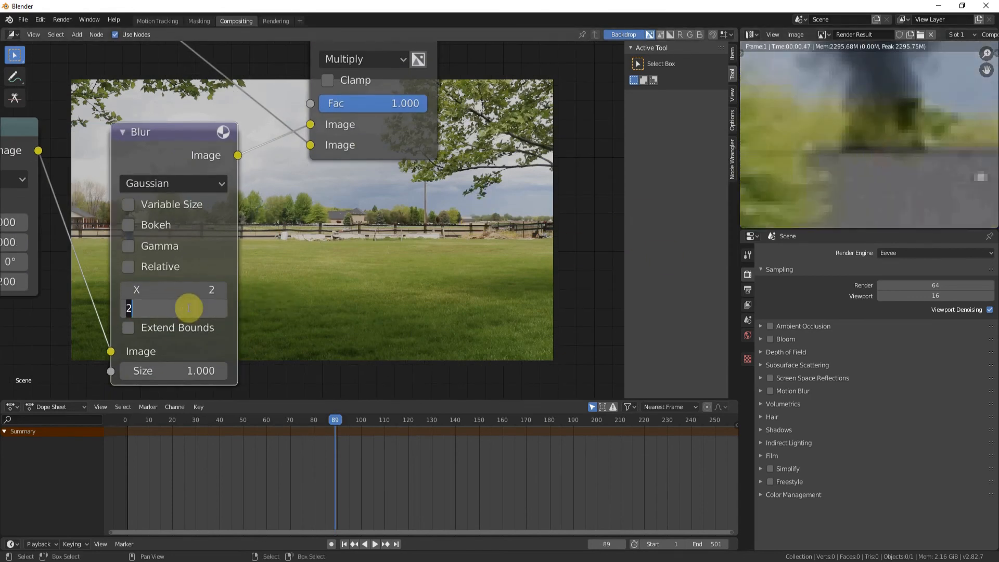
type("0")
key("Return")
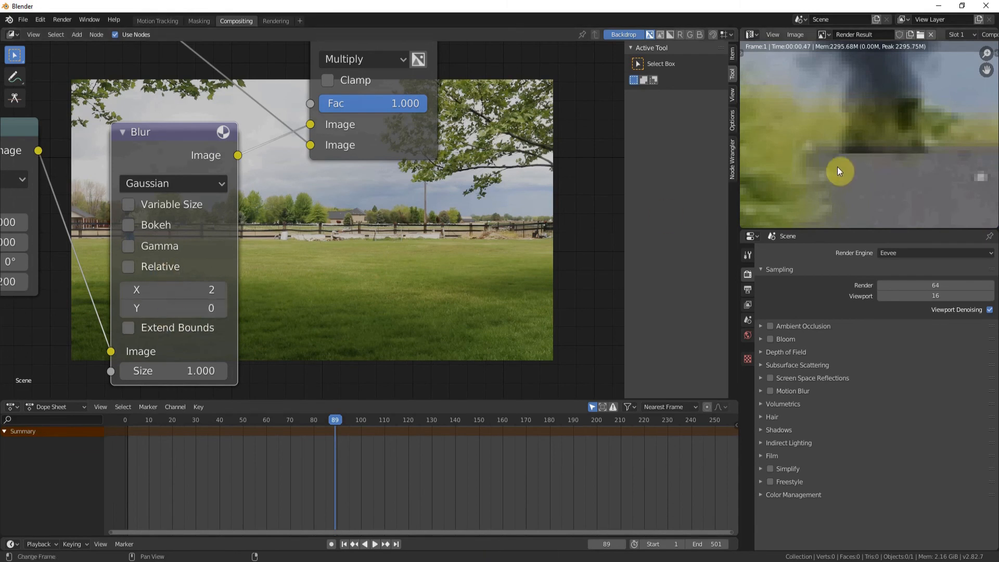
left_click(206, 312)
type("2")
key("Return")
- Examine the blurred smoke above the house in the render result and review the complete node tree
scroll(354, 271, "down", 2)
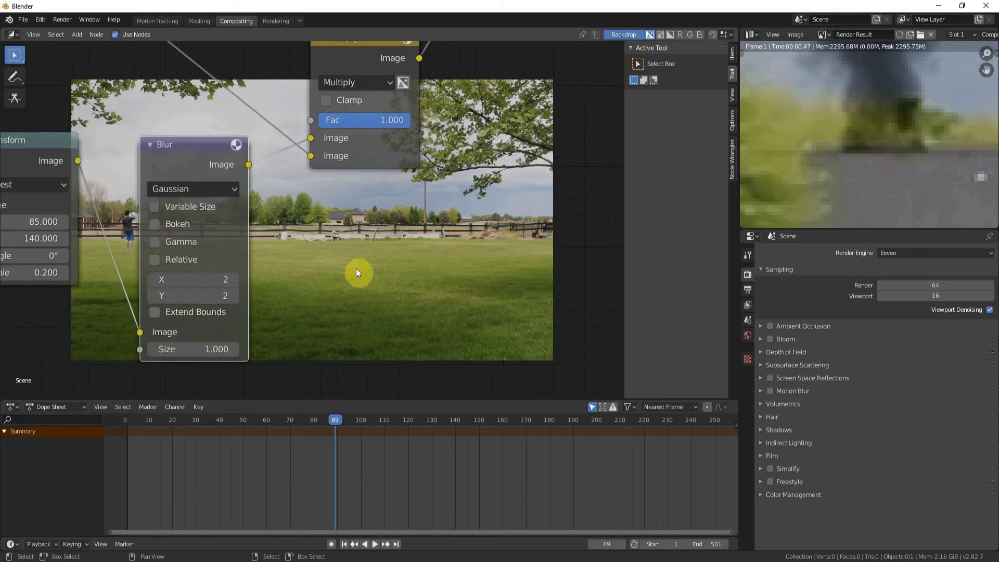
scroll(926, 141, "down", 13)
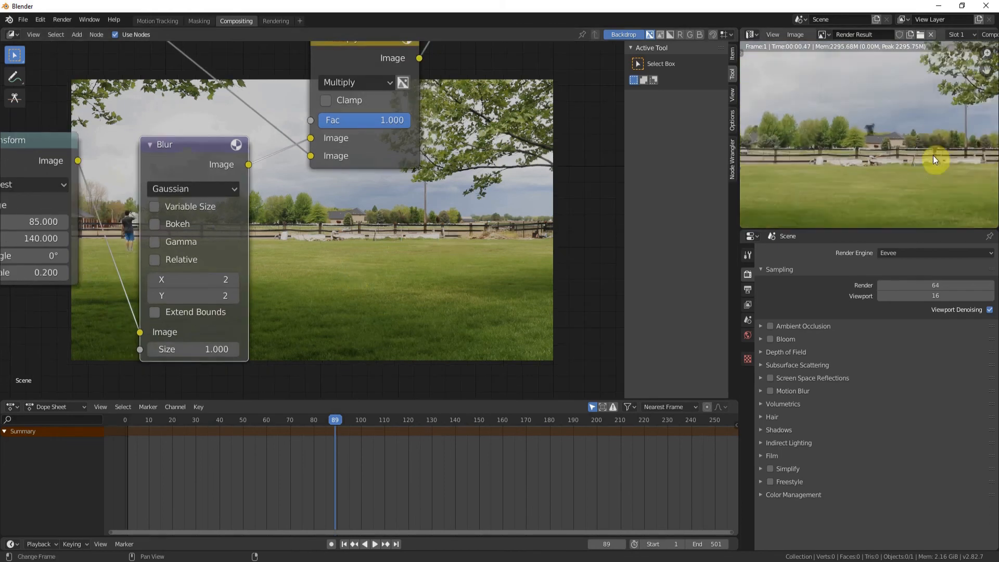
scroll(914, 169, "down", 1)
scroll(392, 213, "down", 4)
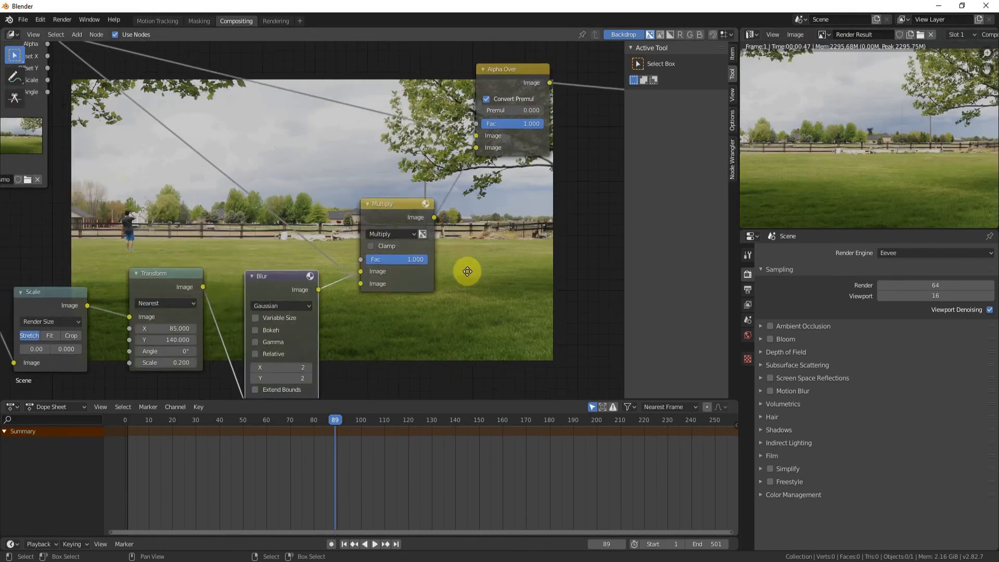
scroll(463, 239, "down", 1)
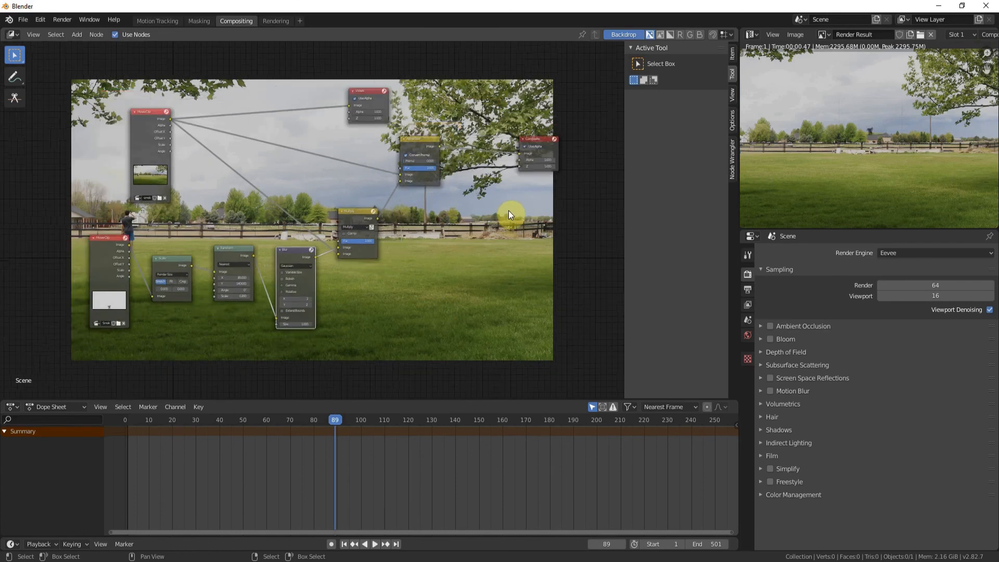
scroll(510, 232, "up", 2)
scroll(474, 232, "down", 1)
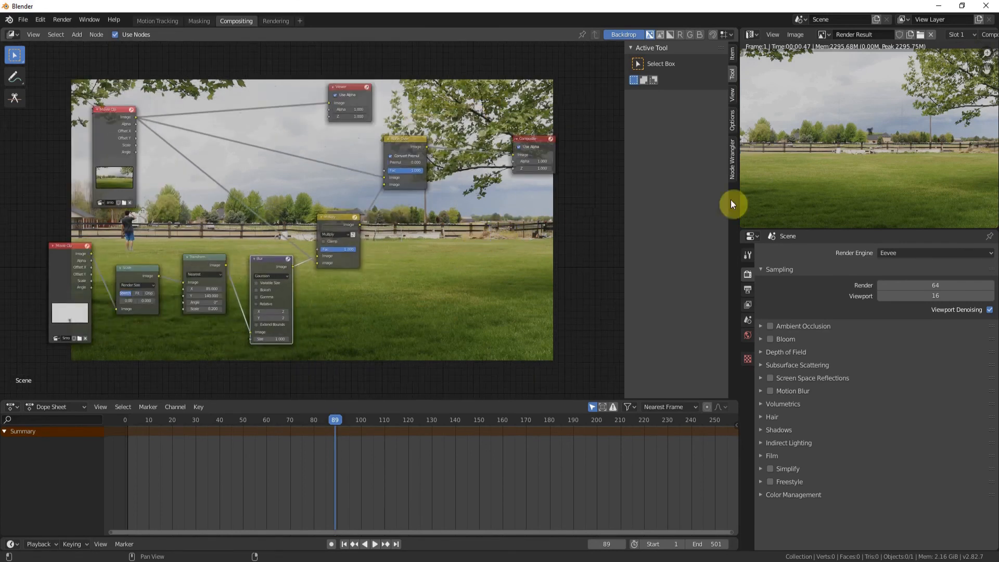
- Set the render output path to D:\smoke scene and the file format to FFmpeg video
left_click(747, 291)
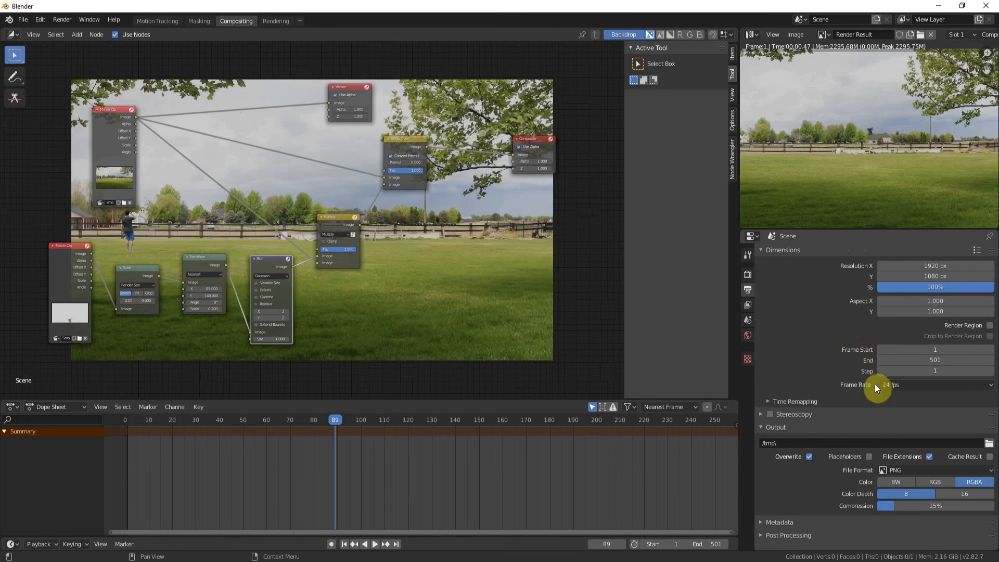
left_click(988, 443)
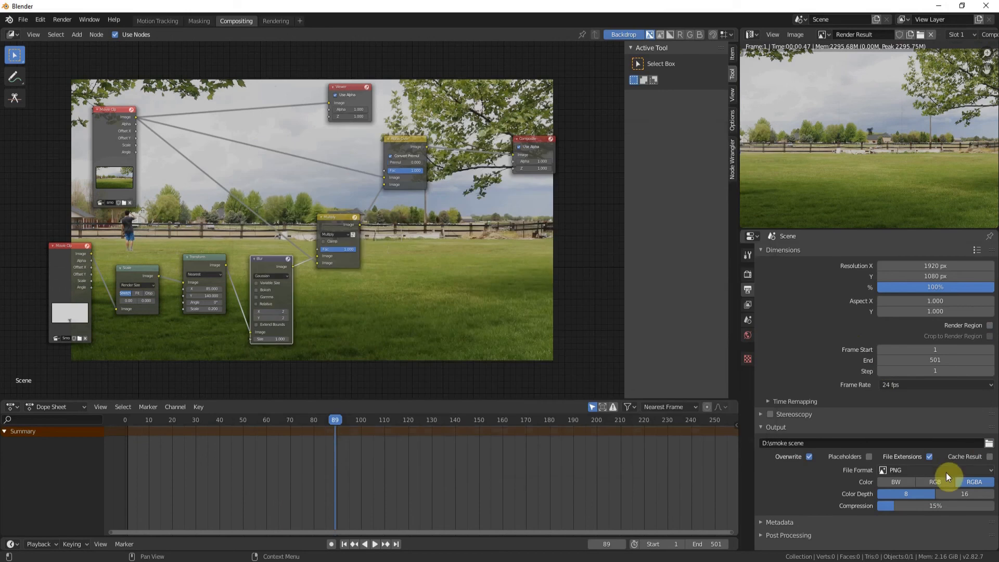
left_click(946, 471)
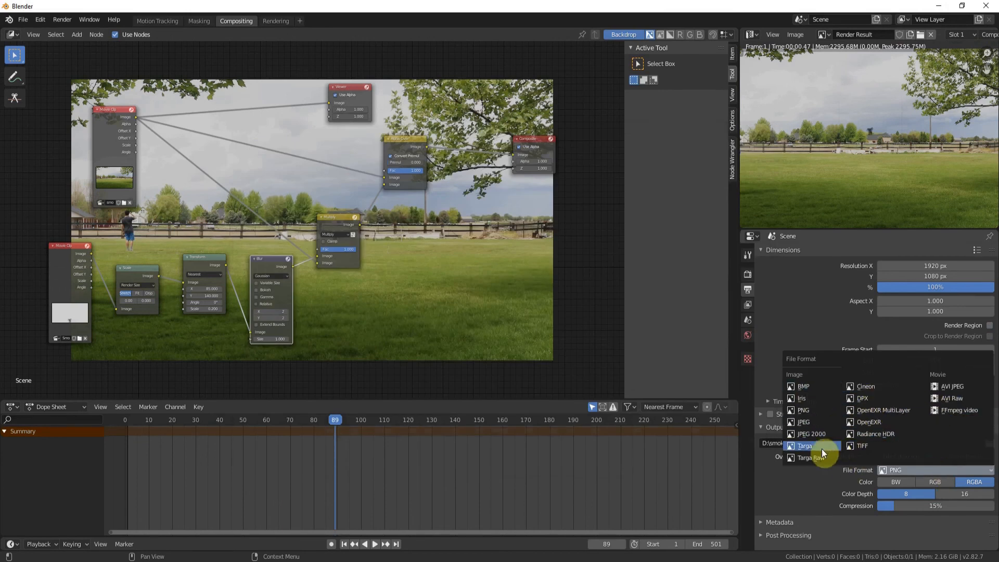
left_click(973, 409)
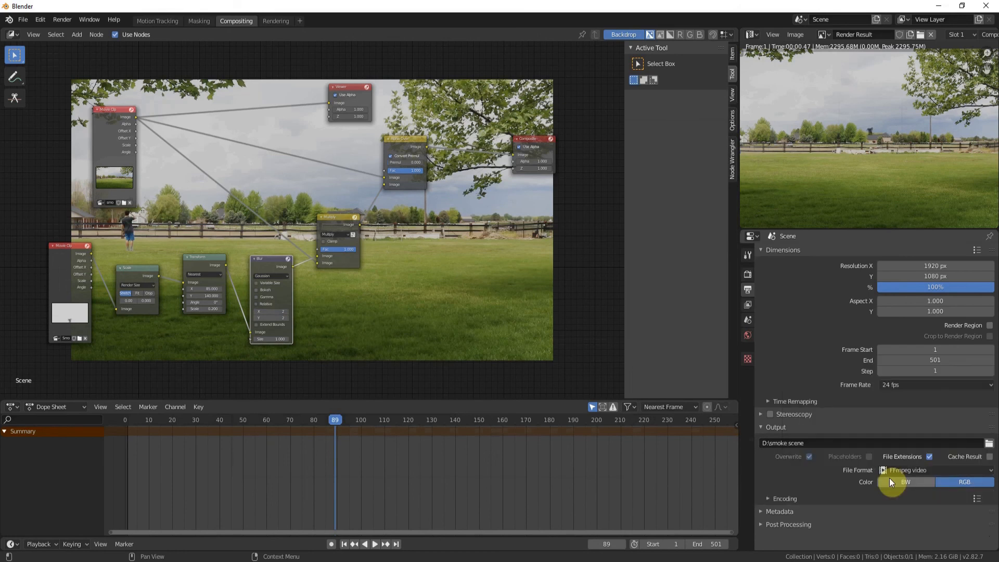
- Set the video encoding container to MPEG-4
left_click(770, 497)
scroll(882, 475, "down", 3)
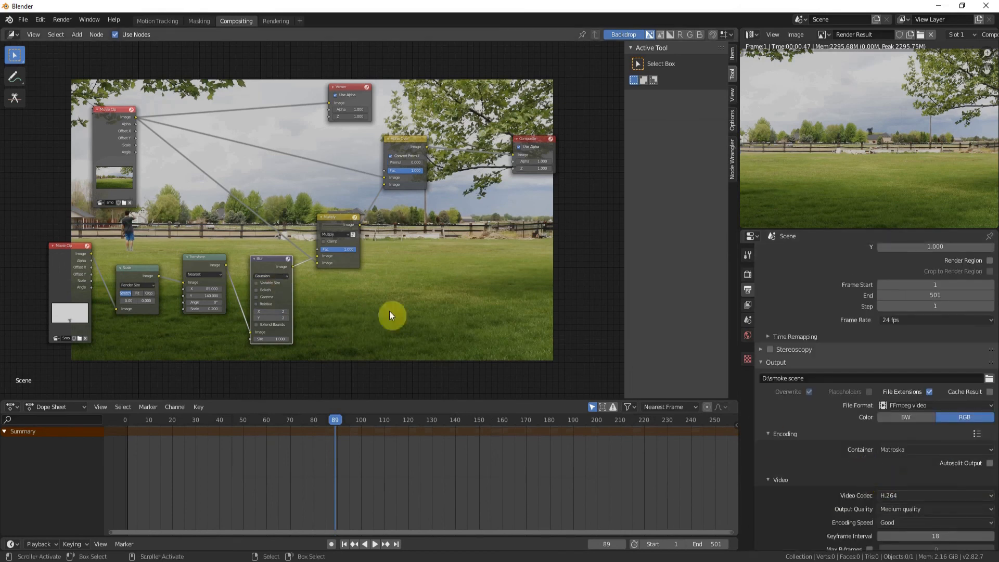
left_click(927, 451)
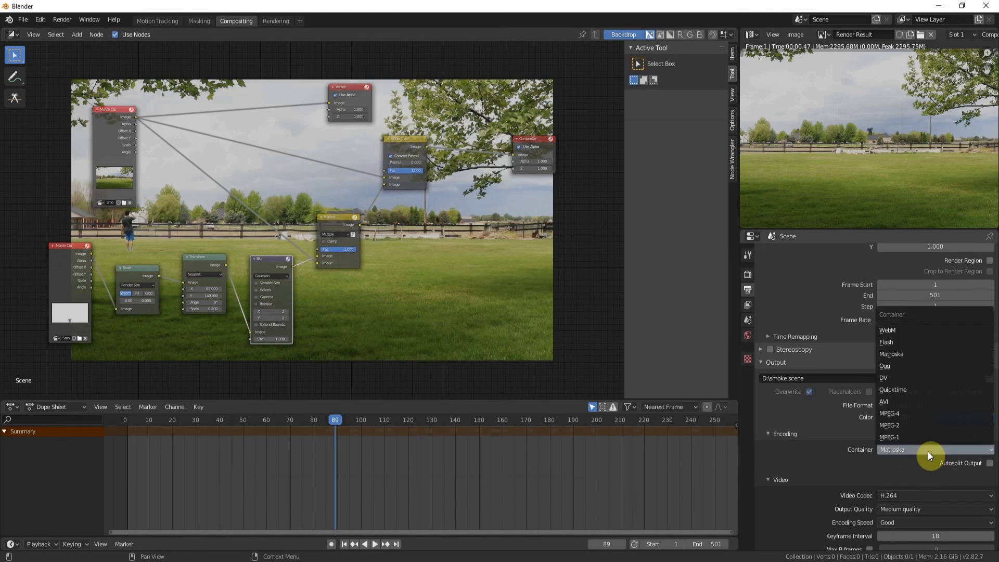
left_click(913, 410)
- Set the video output quality to High quality and the encoding speed to Realtime
scroll(910, 458, "down", 3)
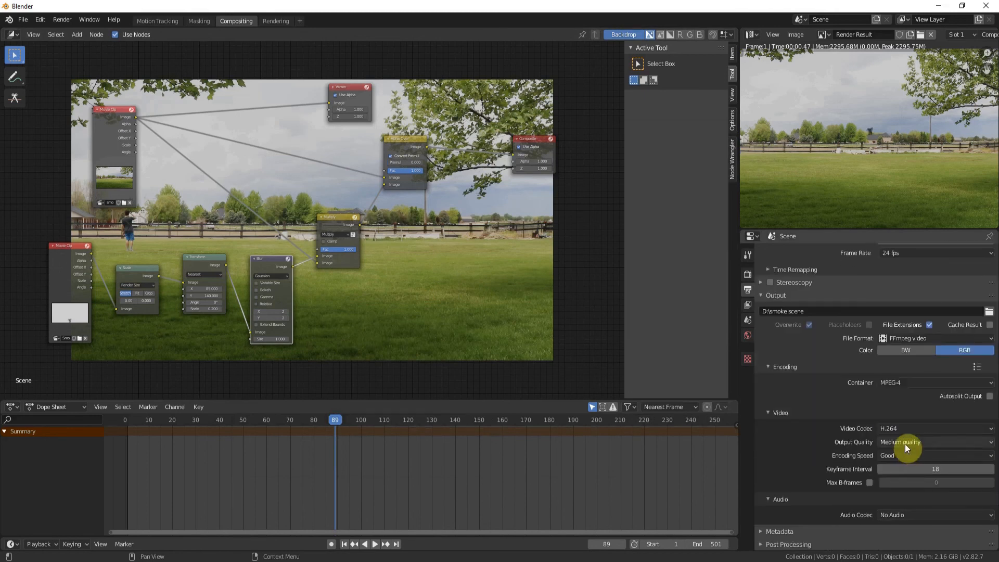
left_click(904, 445)
left_click(903, 394)
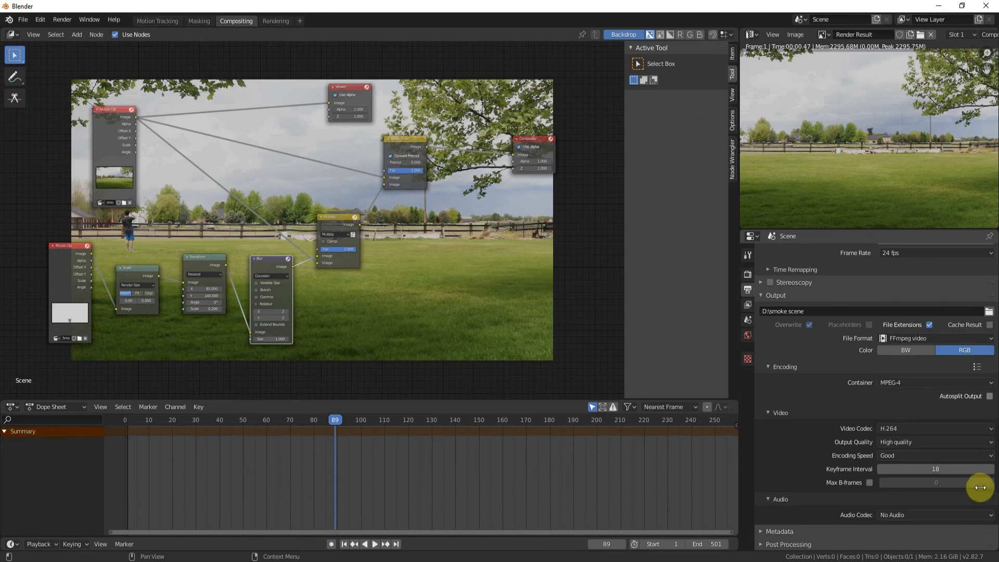
left_click(929, 455)
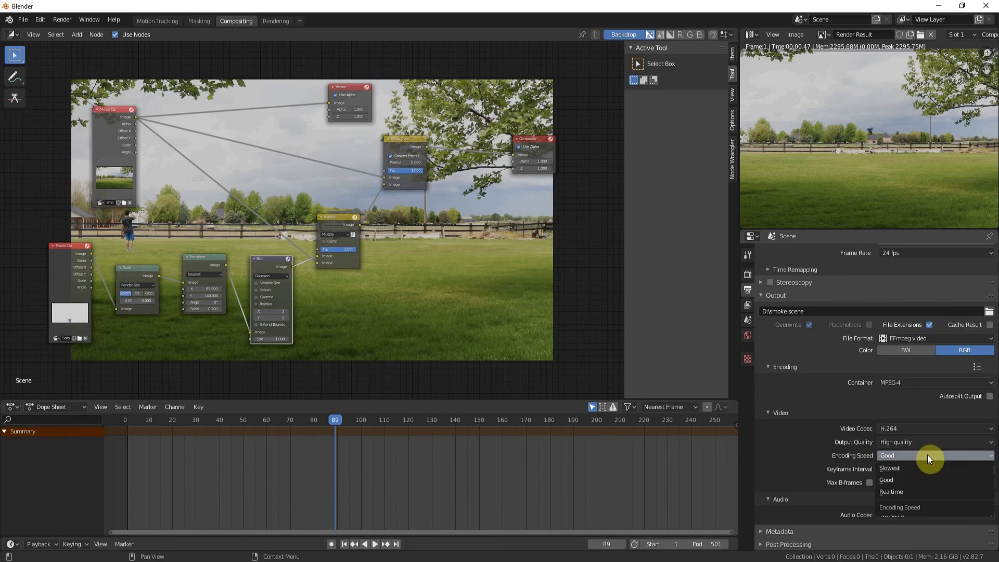
left_click(913, 491)
- Set the output's audio codec to MP3
left_click(900, 515)
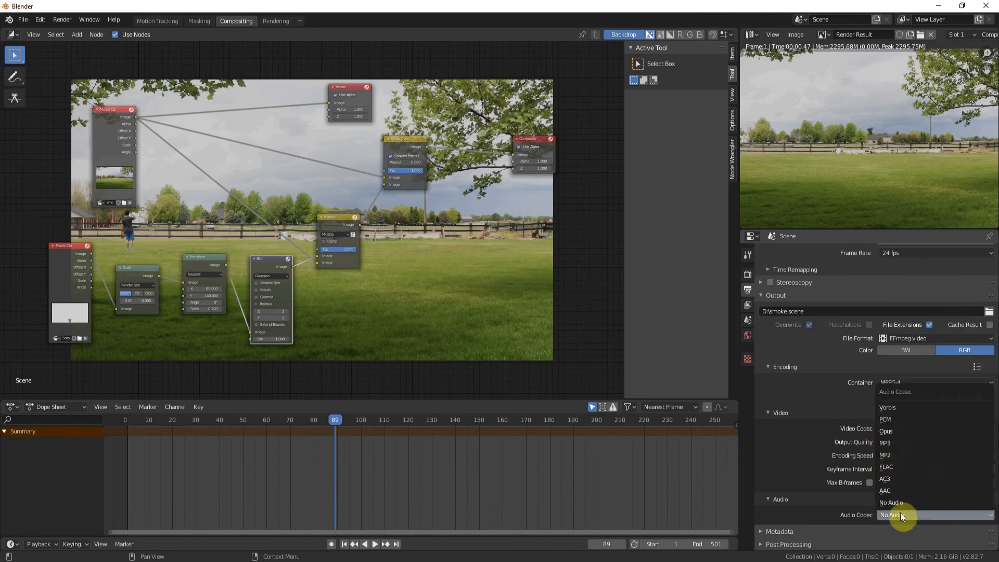
left_click(895, 441)
scroll(897, 464, "down", 1)
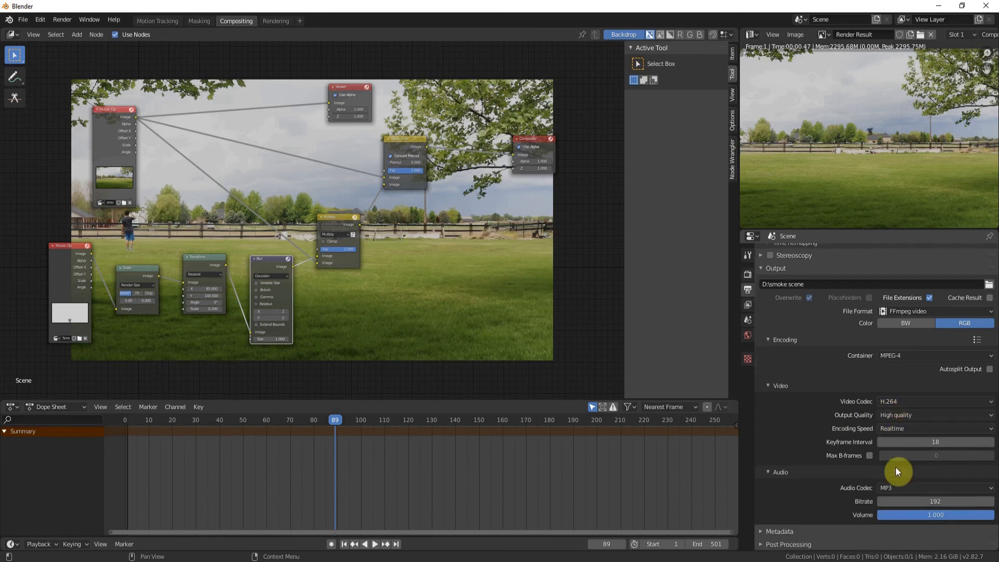
- Check the scene's frame range in the output dimensions against the full length of the timeline
scroll(871, 397, "up", 6)
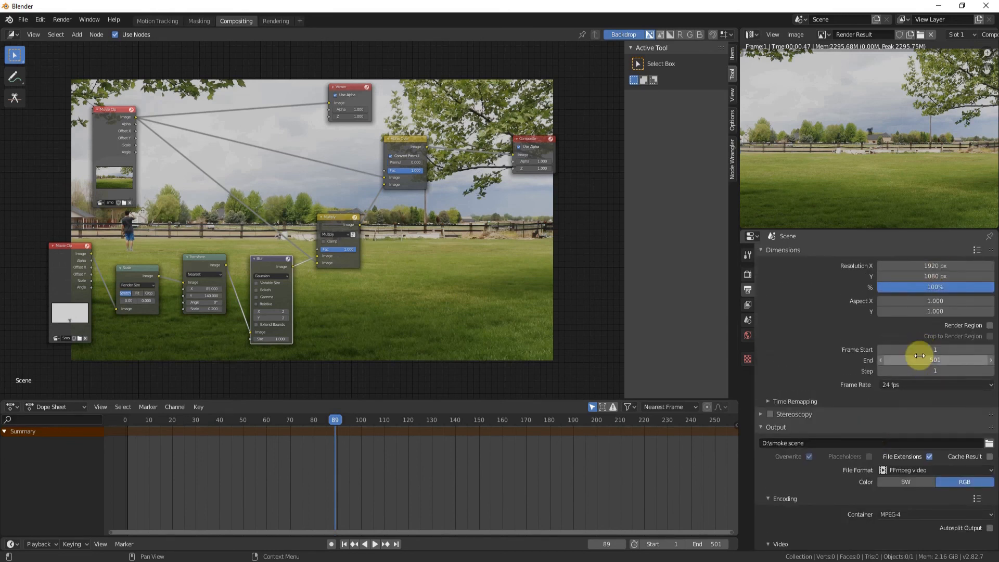
scroll(639, 470, "down", 4)
middle_click_drag(650, 469, 542, 469)
scroll(548, 470, "down", 10)
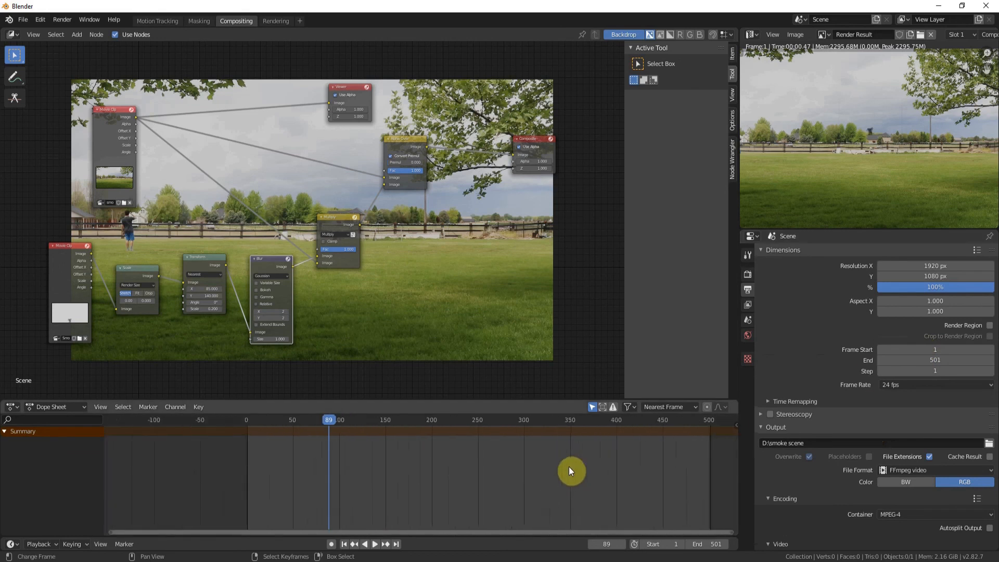
- Move the current frame to 2 and check the clip's scene frames option in the Motion Tracking workspace before returning to Compositing
left_click(195, 20)
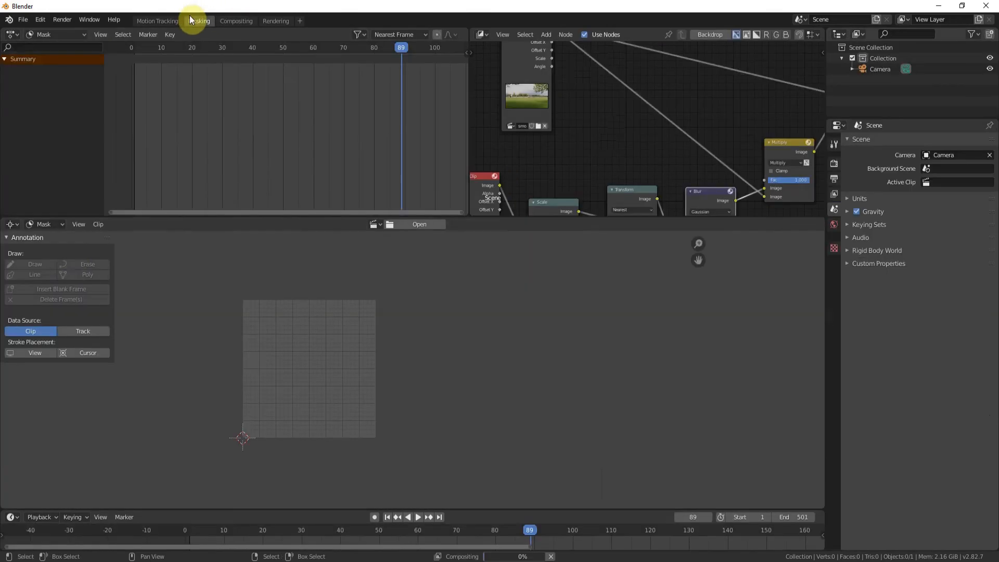
left_click(137, 47)
left_click(146, 21)
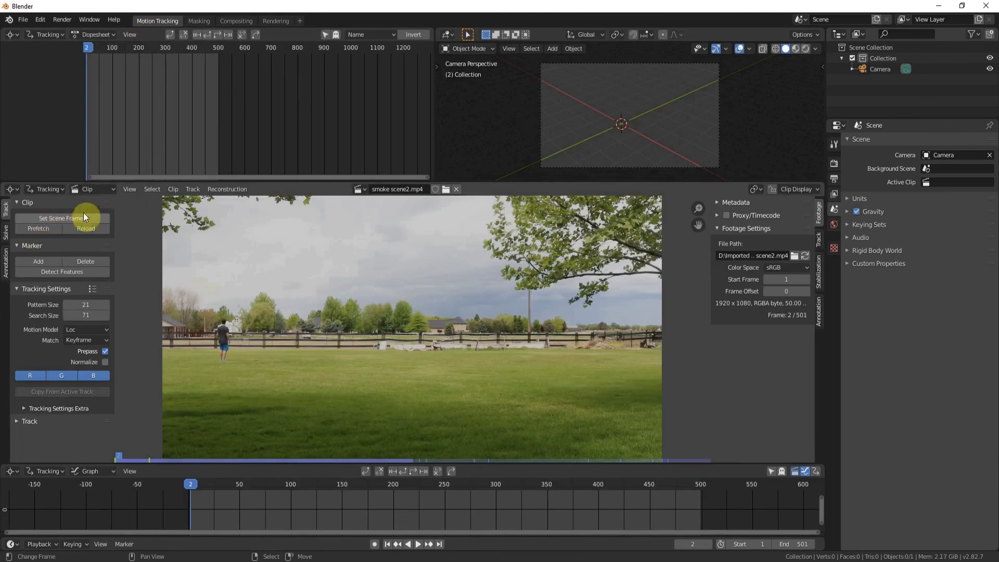
left_click(237, 20)
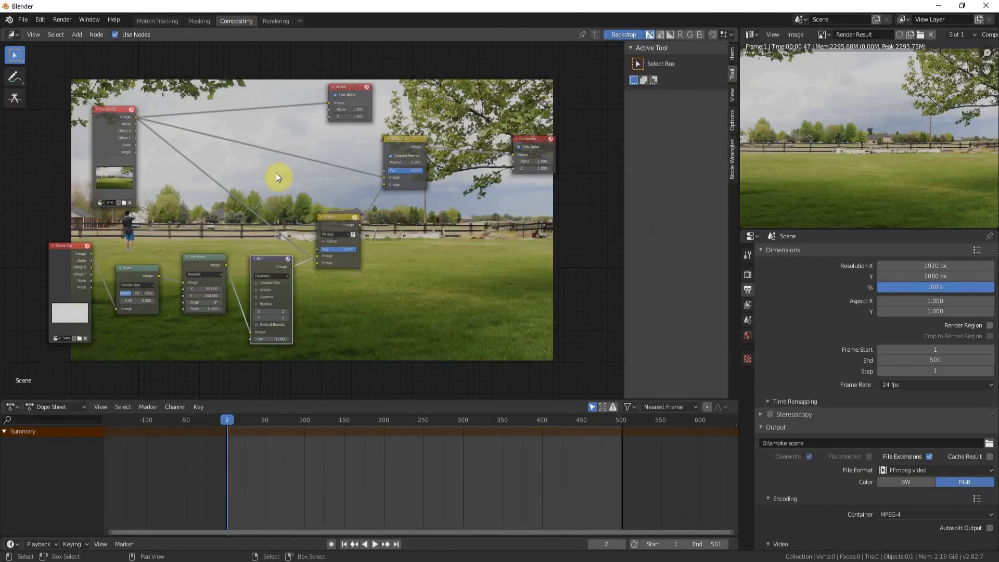
- Render the full animation and minimize the separate render window while it runs
left_click(64, 20)
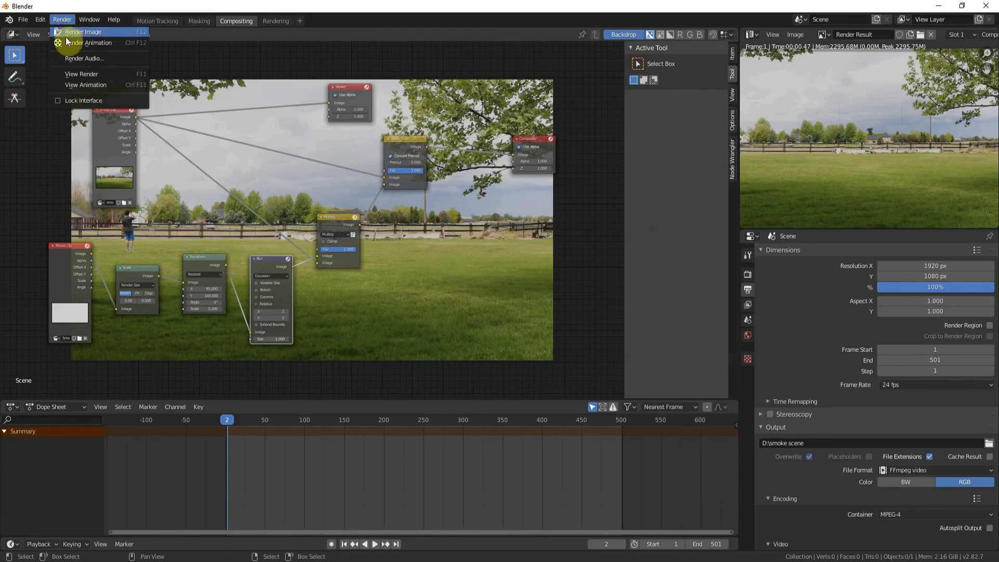
left_click(67, 44)
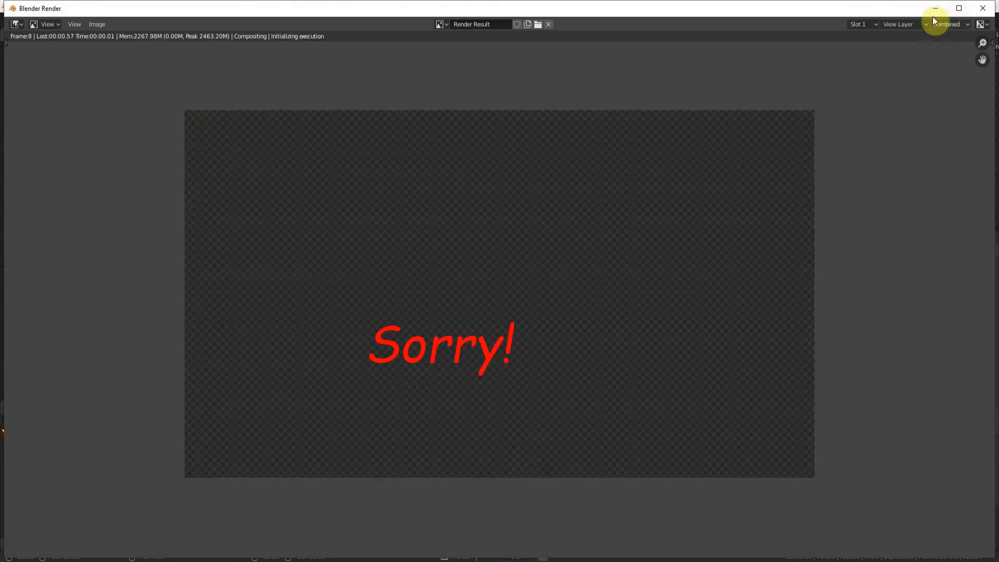
left_click(934, 8)
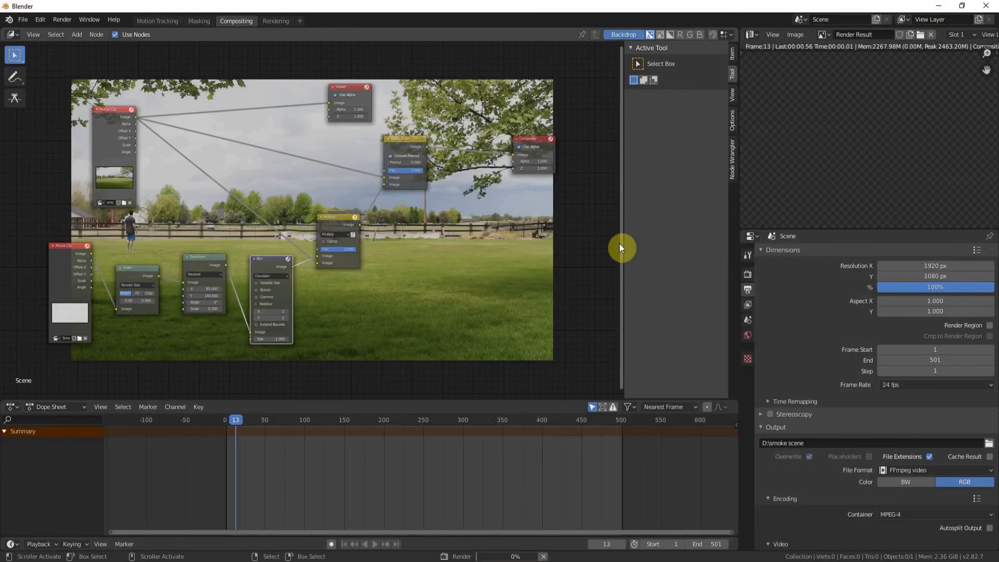